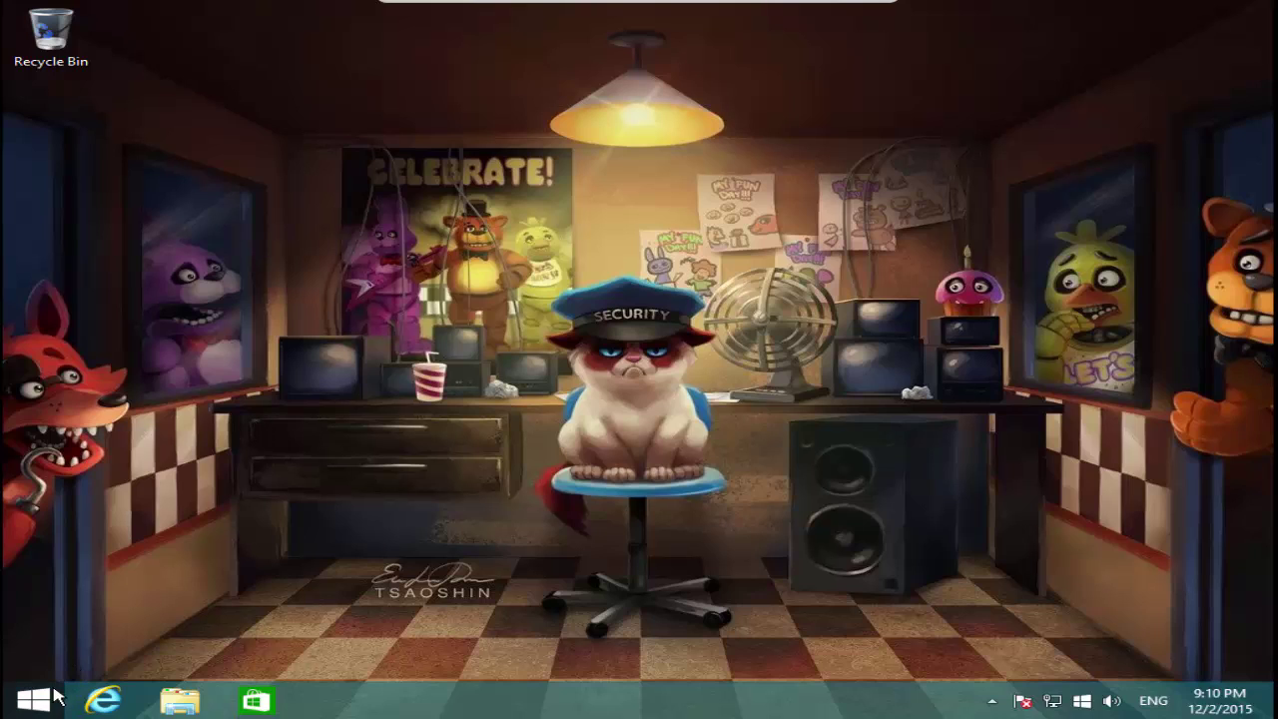
Open the Language preferences in Control Panel under Clock, Language, and Region
left_click(170, 703)
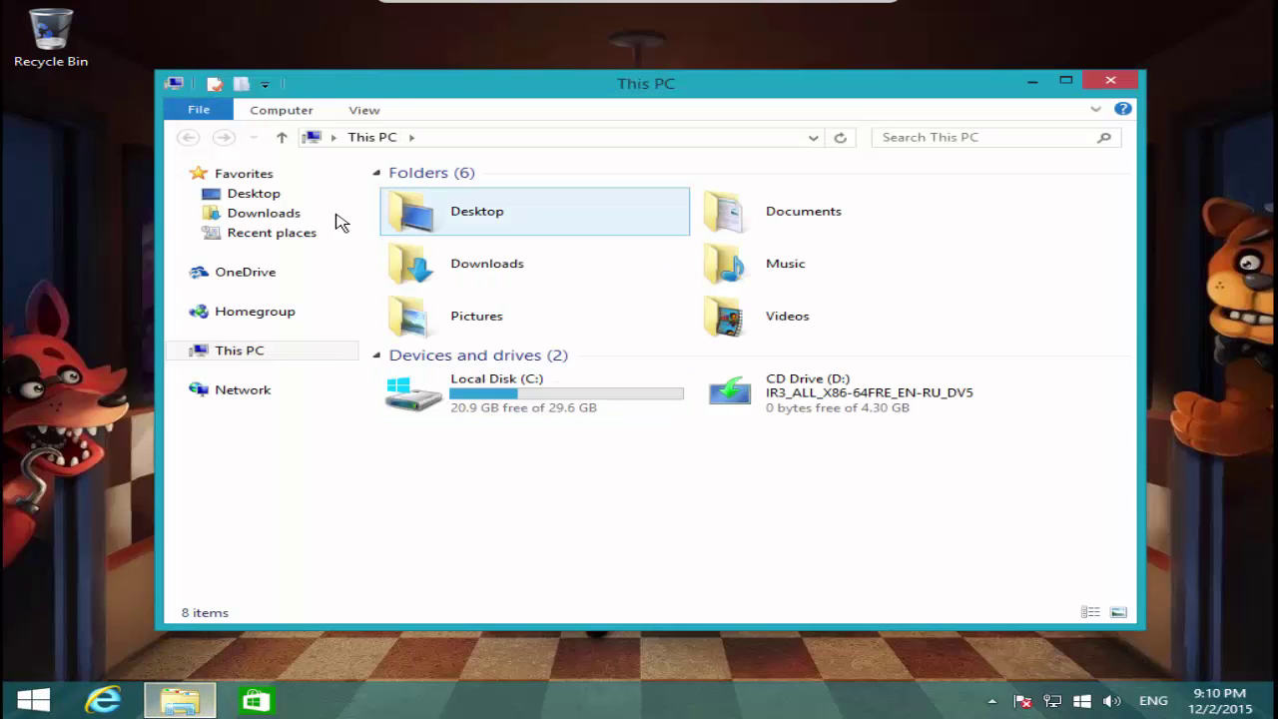
double_click(411, 84)
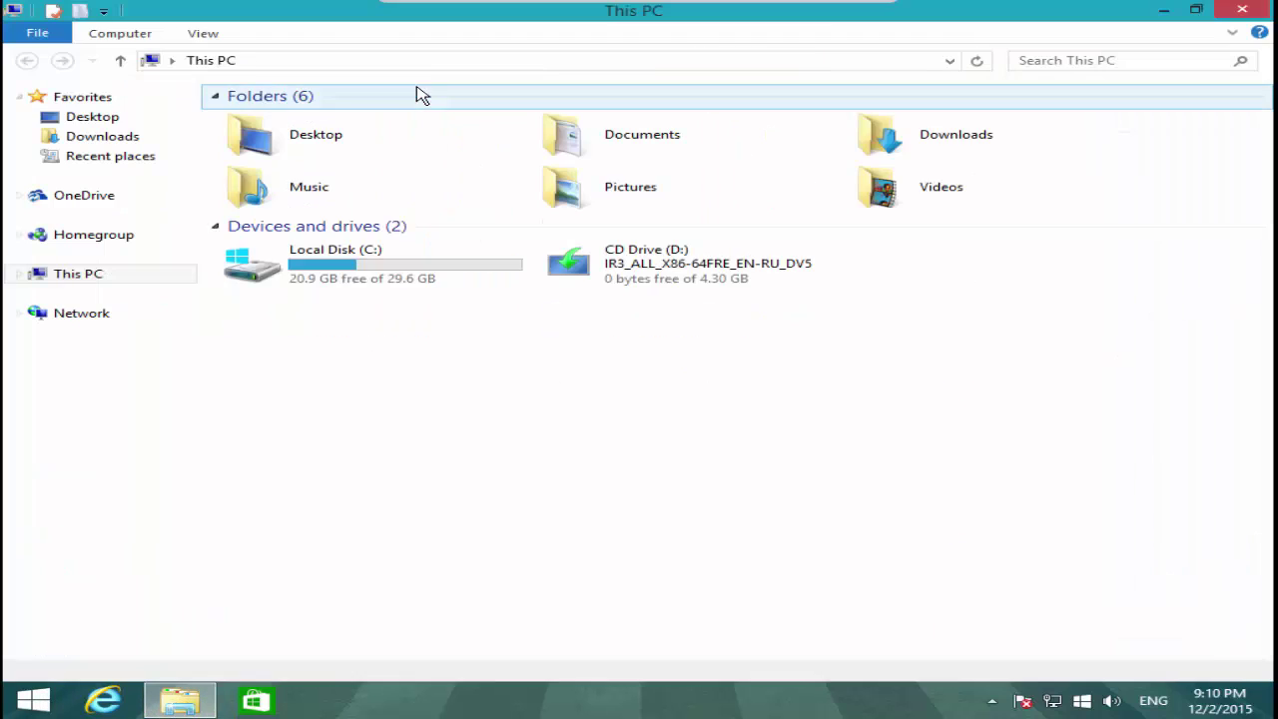
left_click(137, 42)
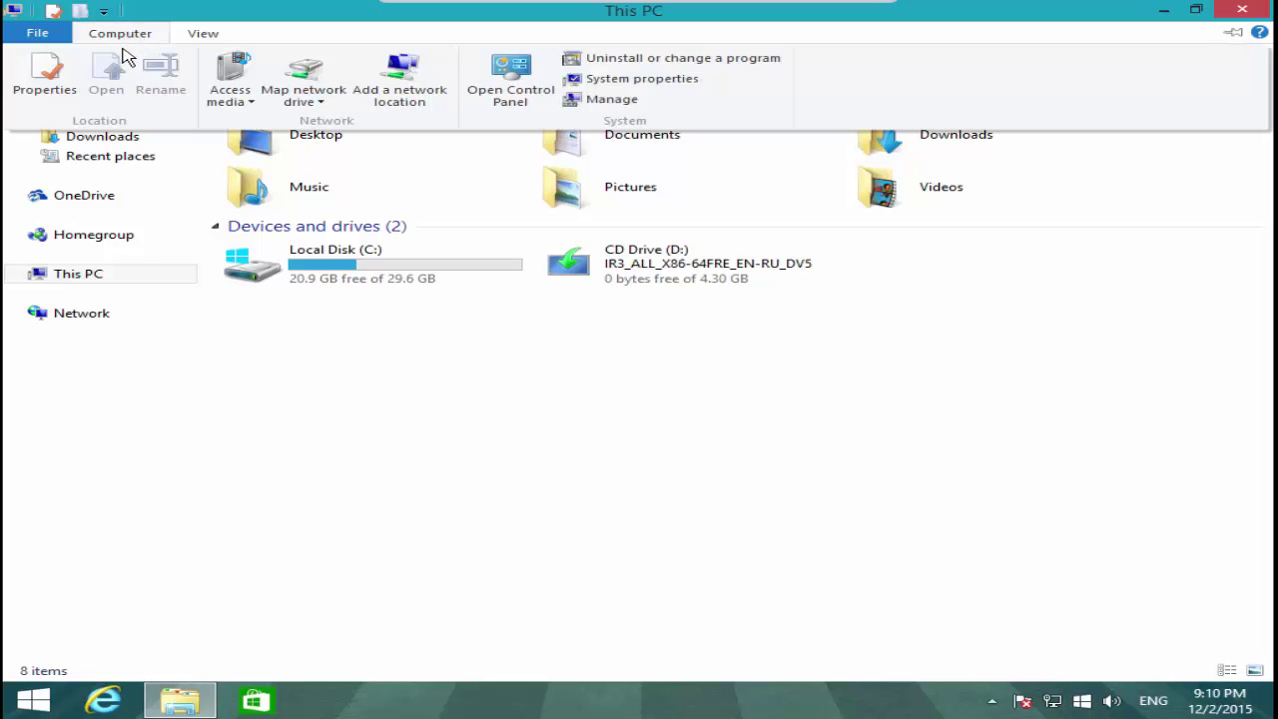
left_click(520, 87)
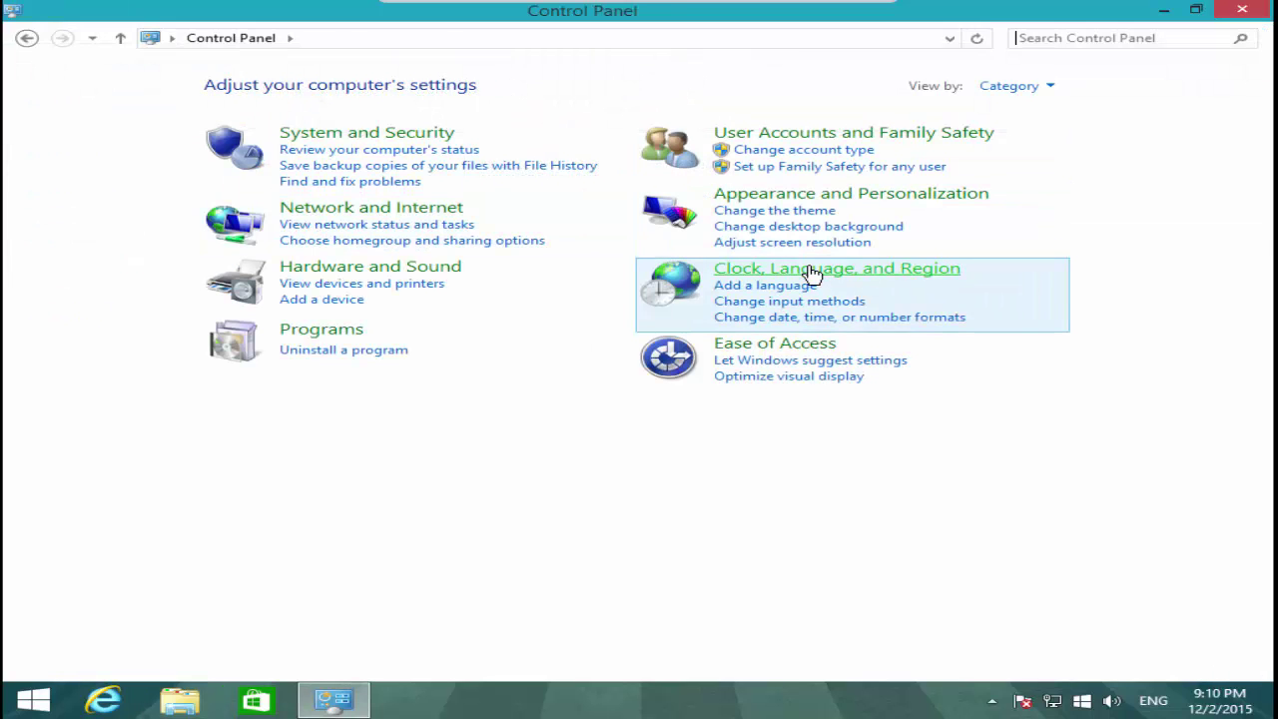
left_click(941, 269)
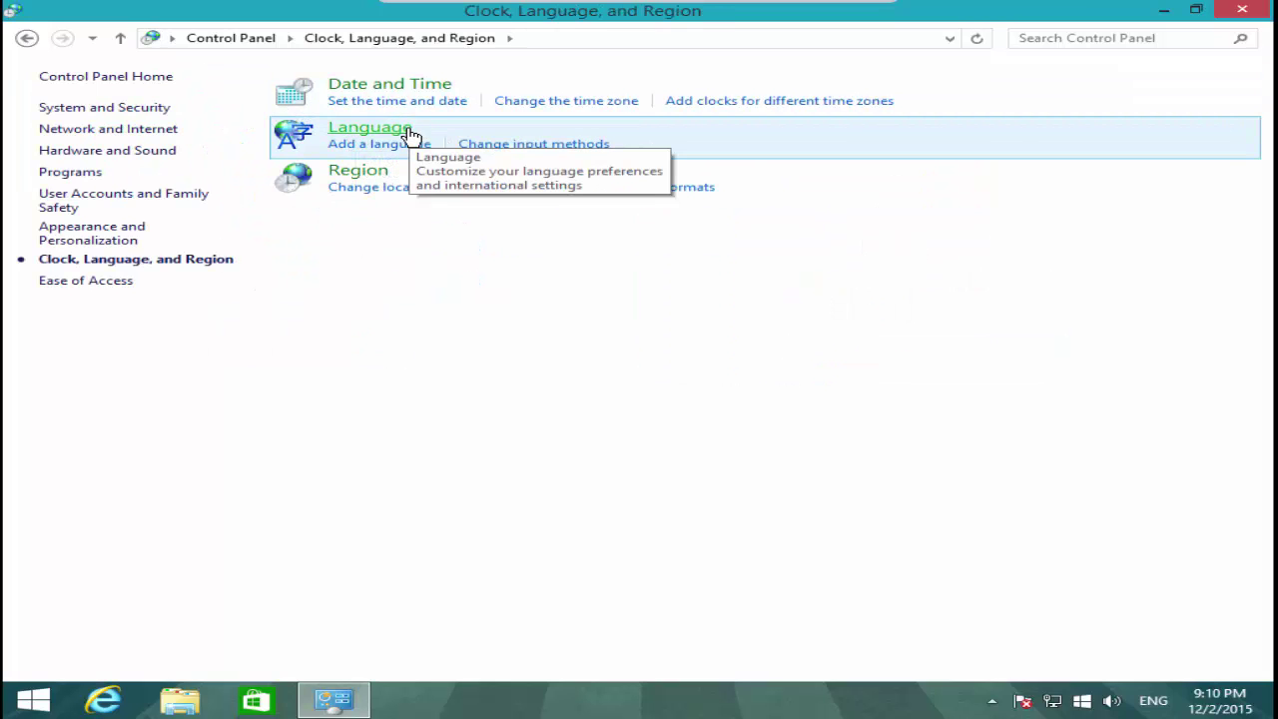
left_click(392, 133)
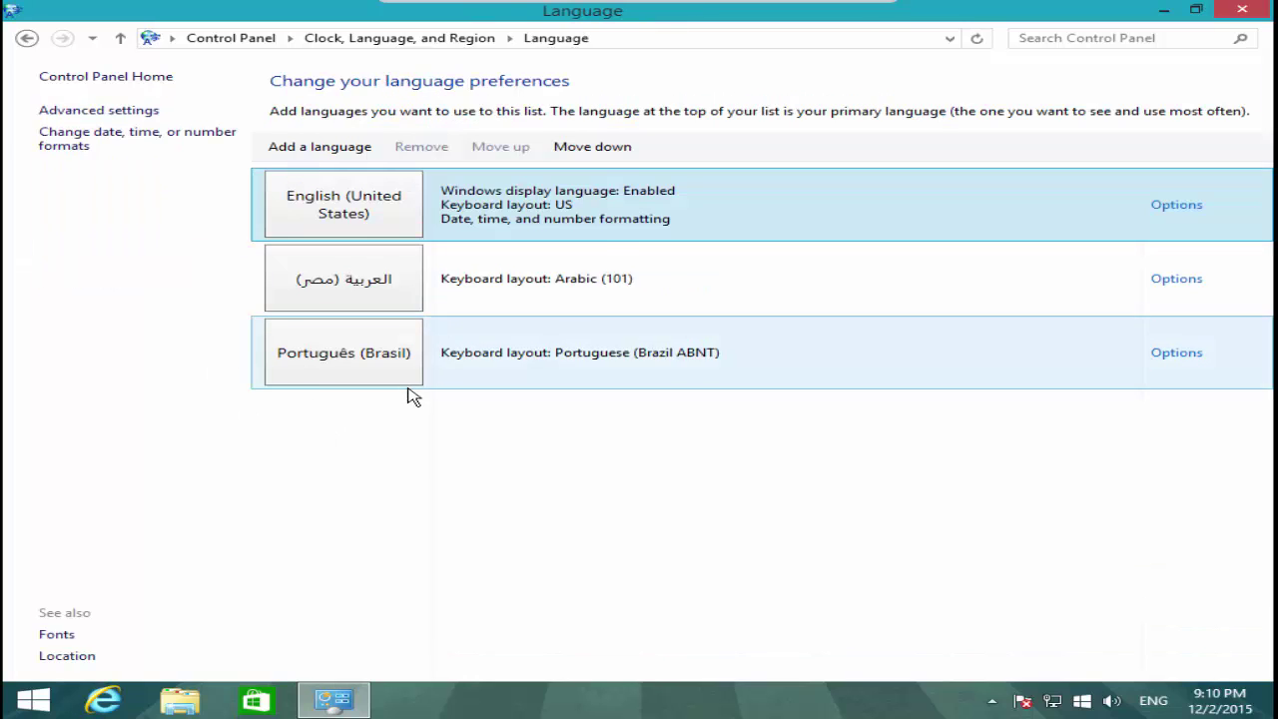
left_click(456, 420)
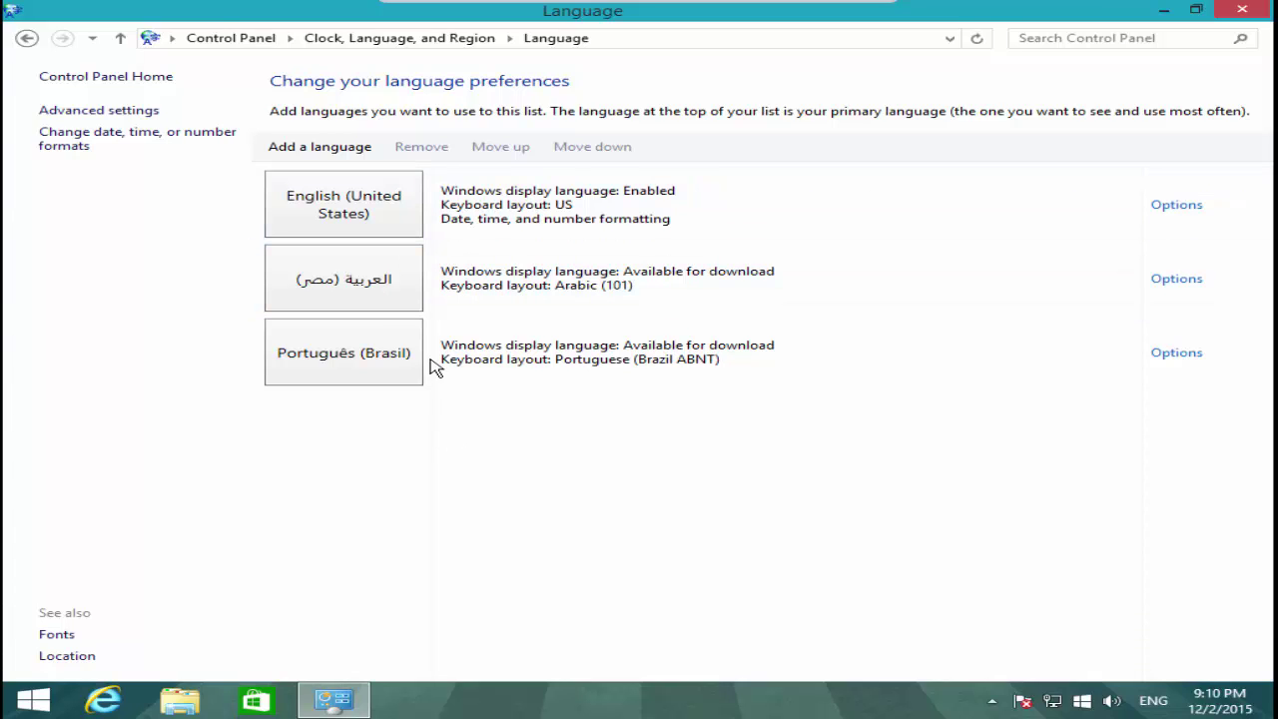
left_click(451, 349)
left_click(469, 305)
left_click(433, 384)
left_click(446, 400)
left_click(447, 369)
left_click(444, 295)
left_click(436, 405)
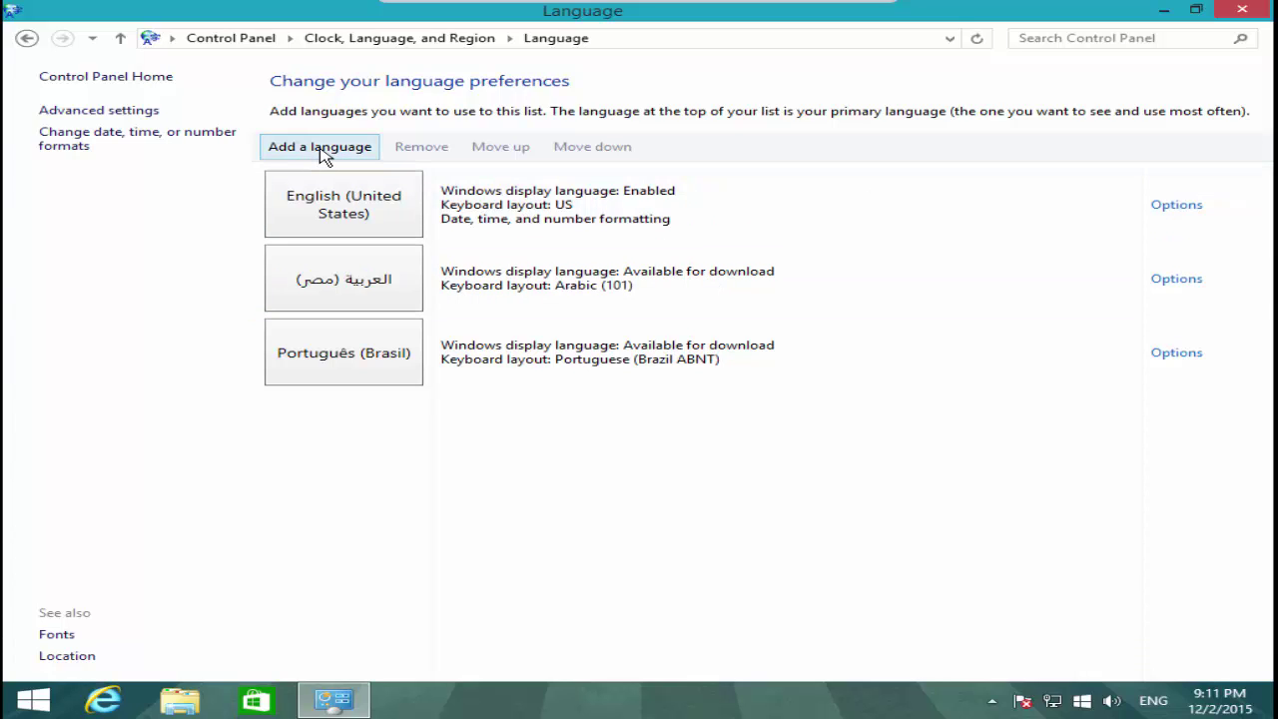
Look through the Arabic regional variants among the languages that can be added, and leave without adding one
left_click(324, 149)
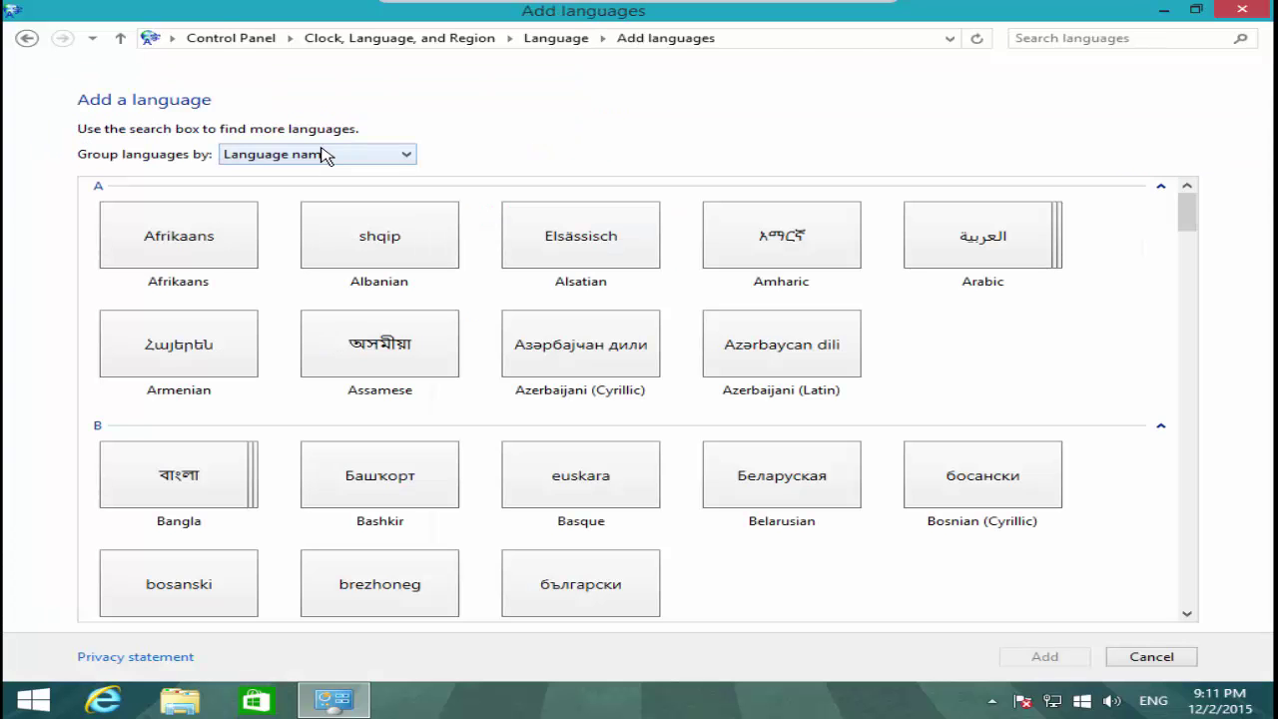
left_click(978, 238)
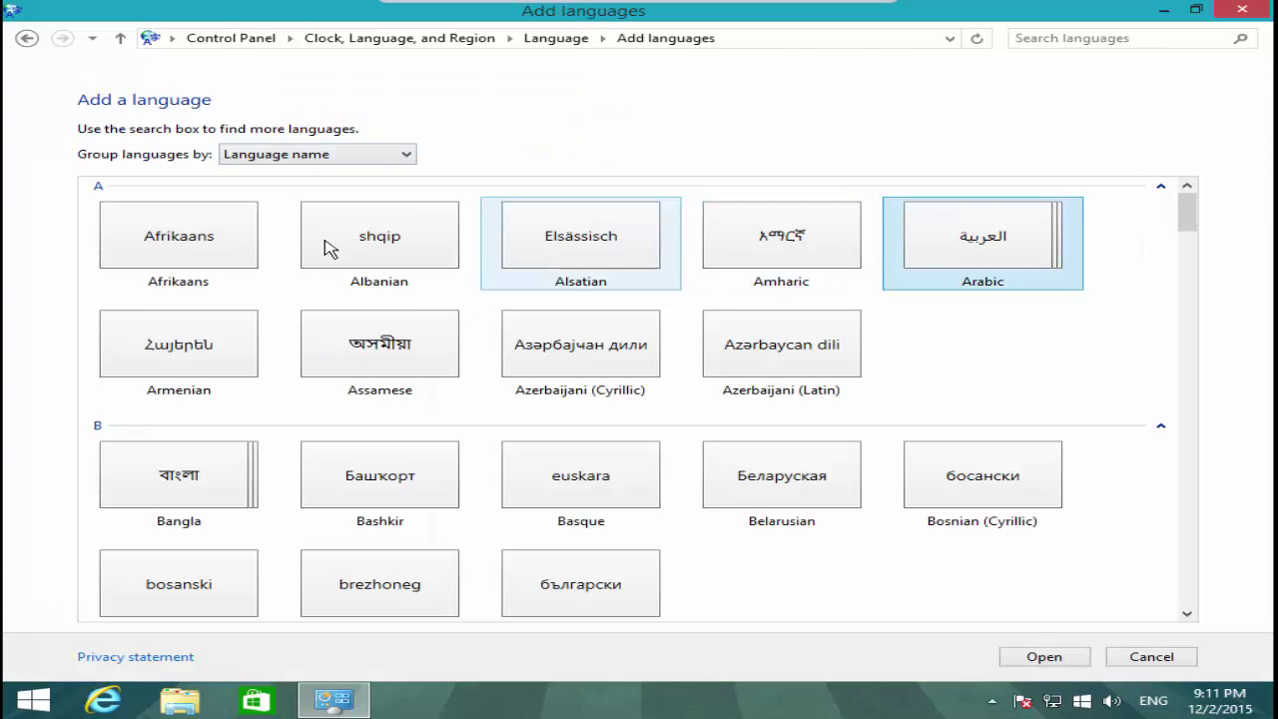
double_click(1056, 261)
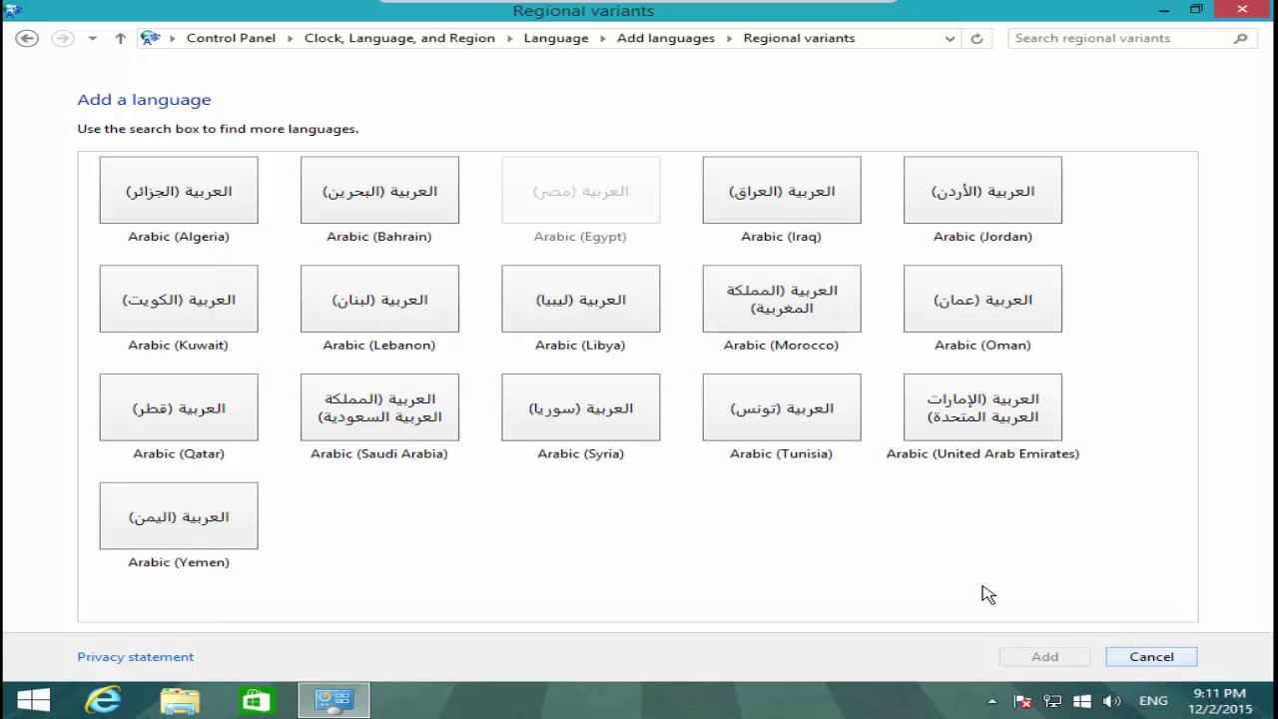
left_click(1155, 662)
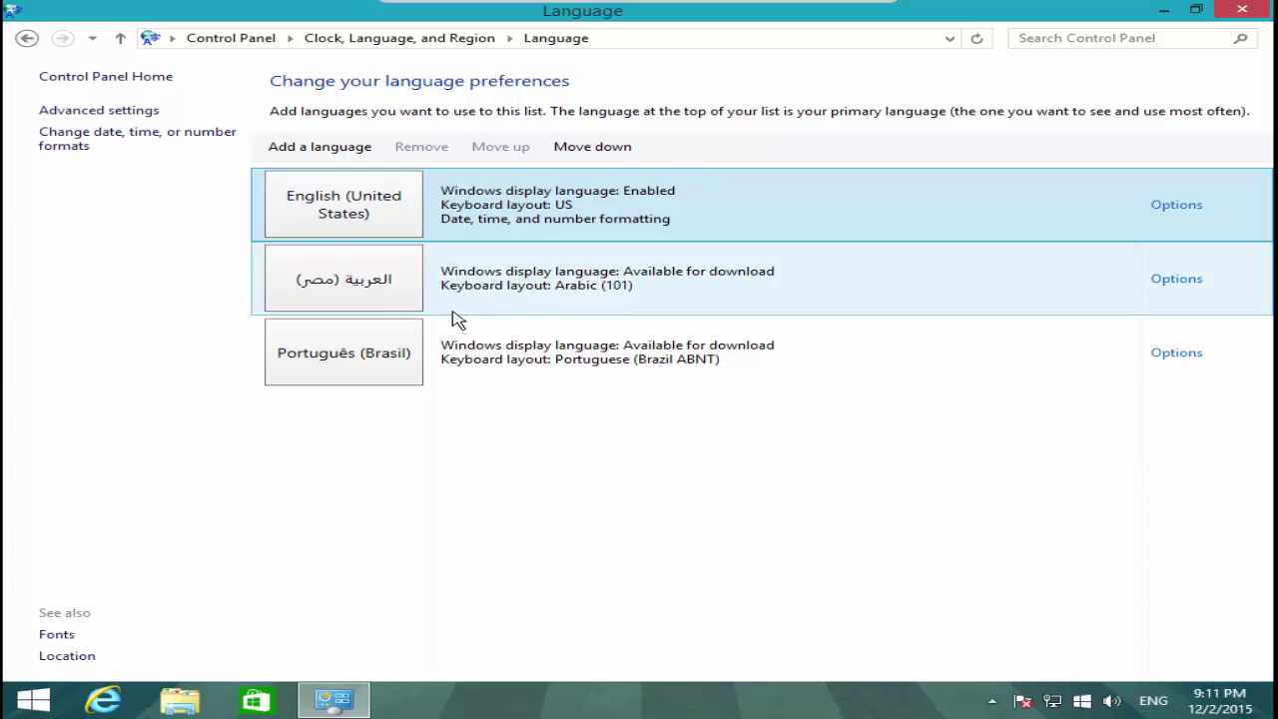
Download and install the Arabic (Egypt) language pack, allowing the installer to make changes, and close the installer when done
left_click(1177, 280)
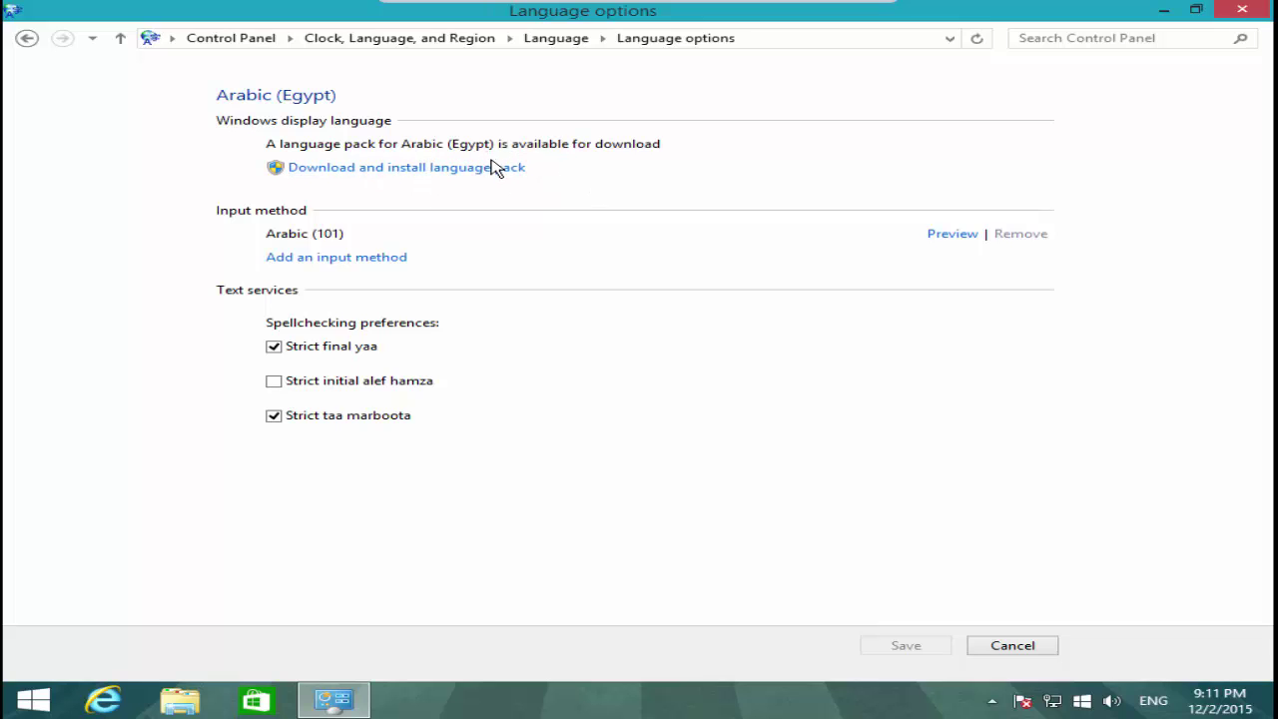
left_click(400, 170)
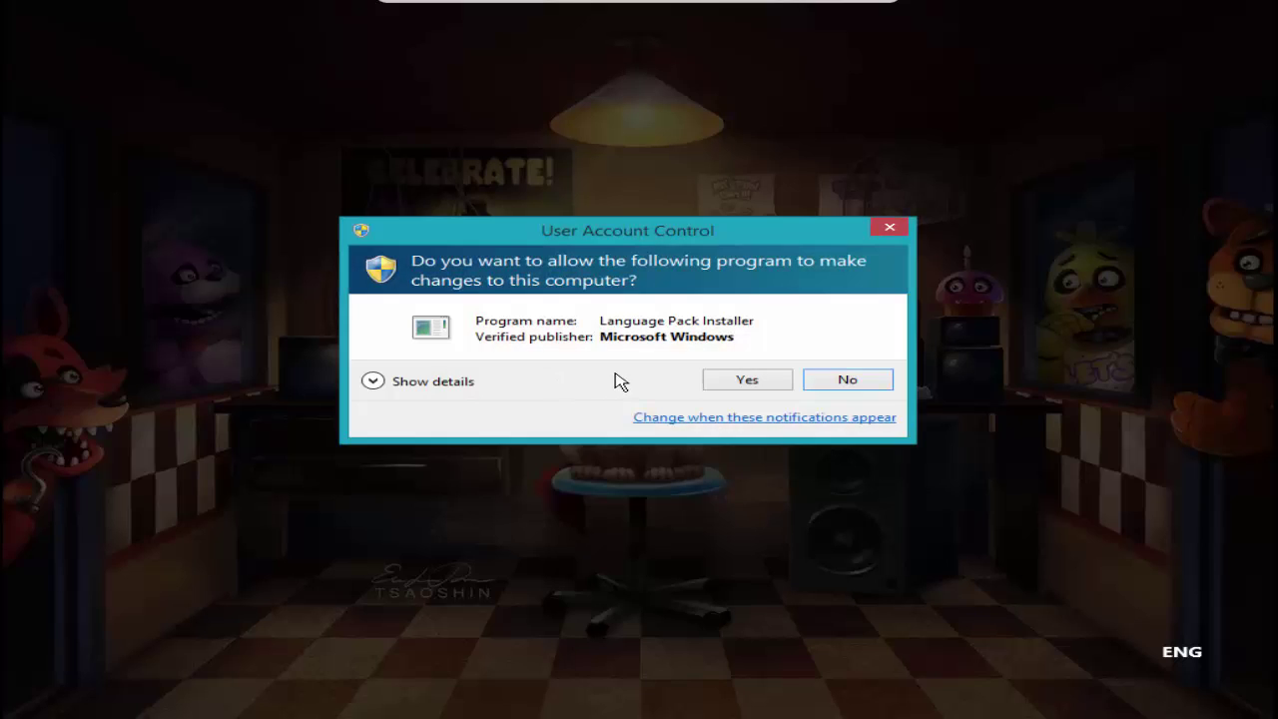
left_click(734, 391)
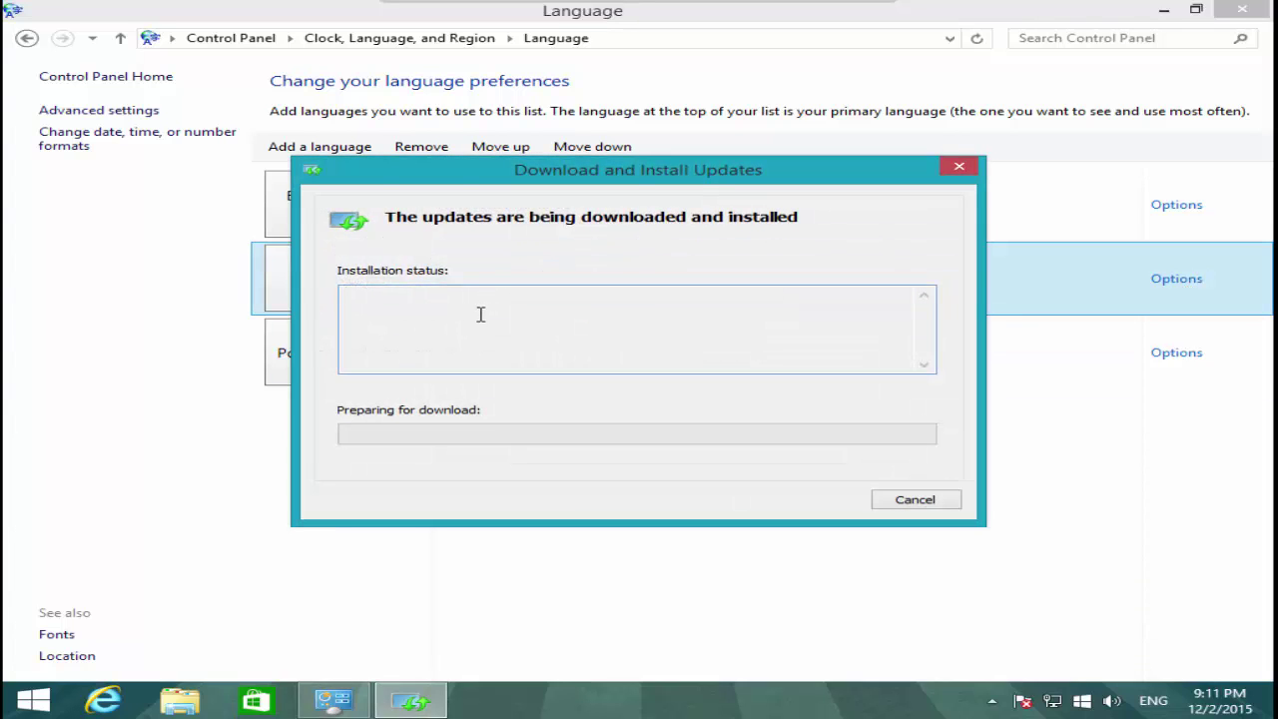
mouse_move(454, 172)
left_mouse_down()
mouse_move(491, 156)
mouse_move(466, 161)
left_mouse_up()
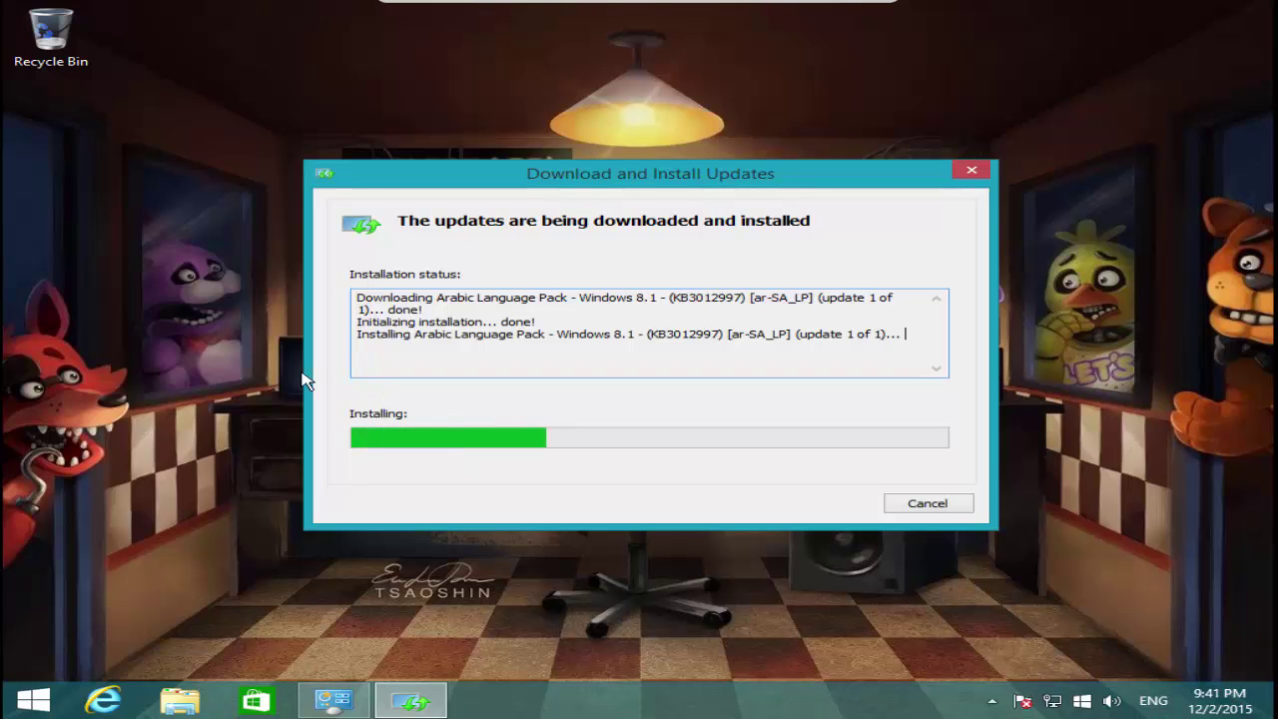
left_click(334, 704)
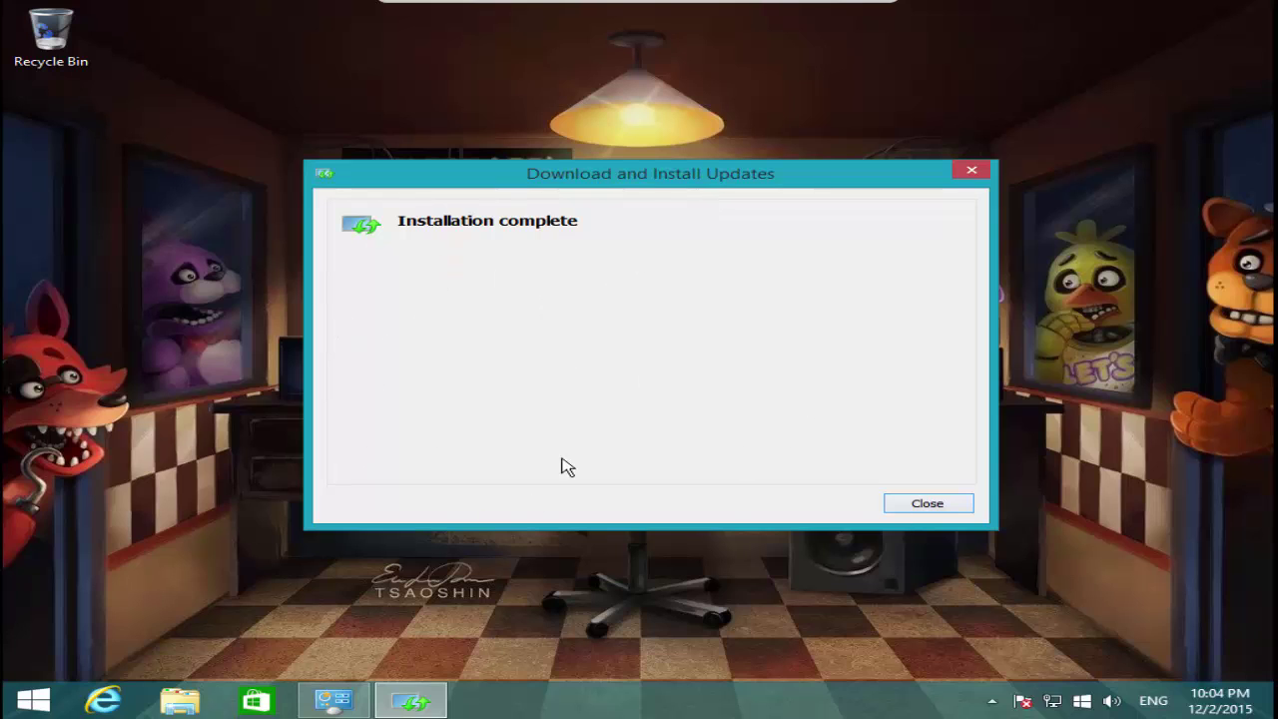
left_click(899, 505)
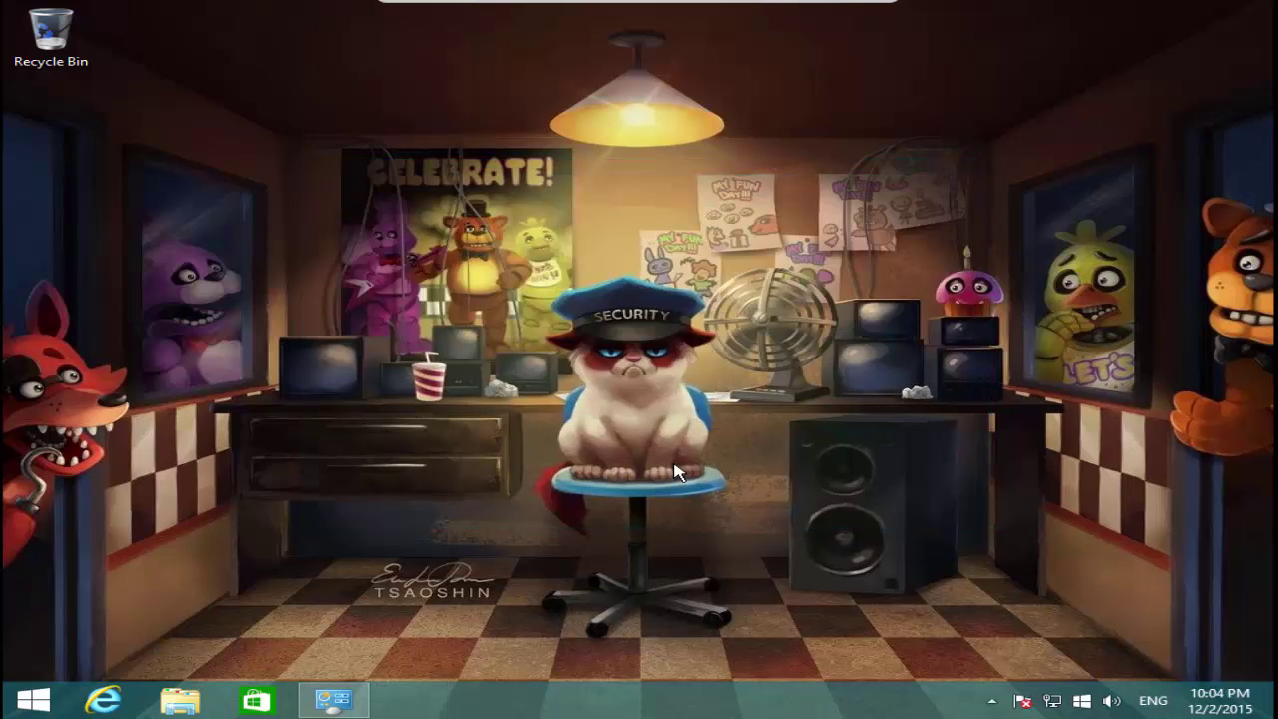
Make Arabic (Egypt) the primary language in its language options and log off immediately to apply it
left_click(357, 688)
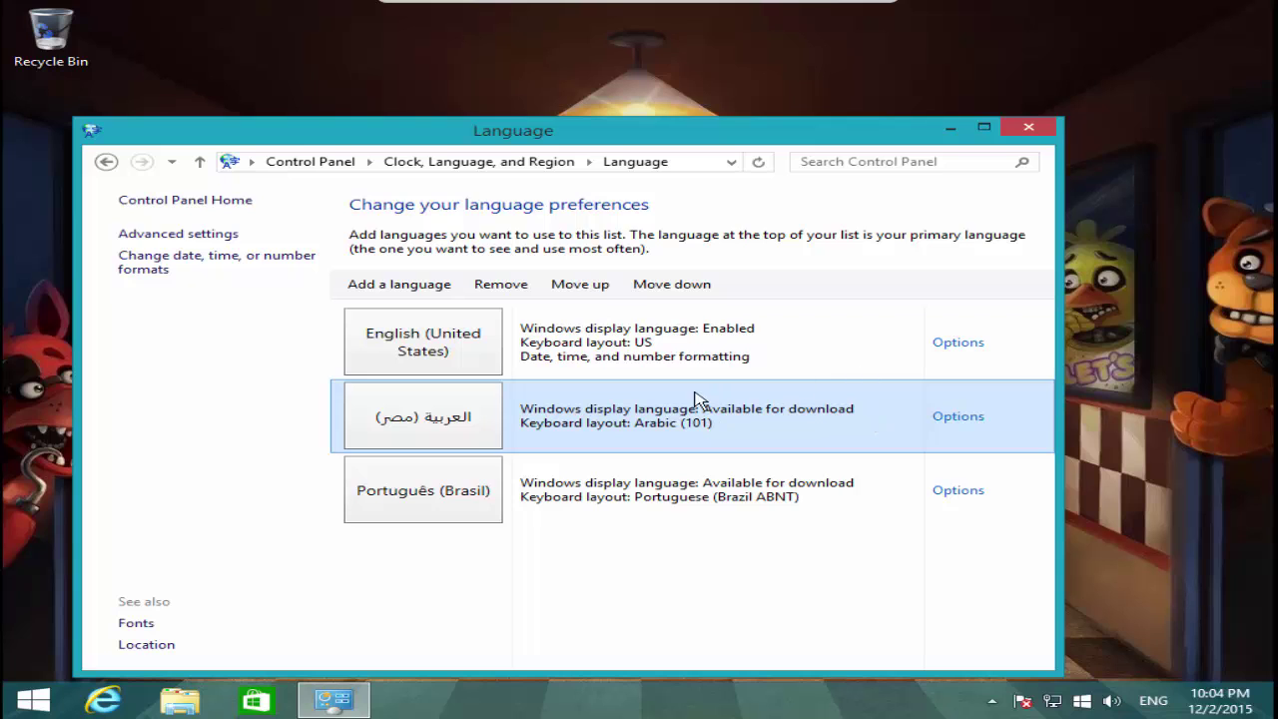
left_click_drag(599, 133, 675, 100)
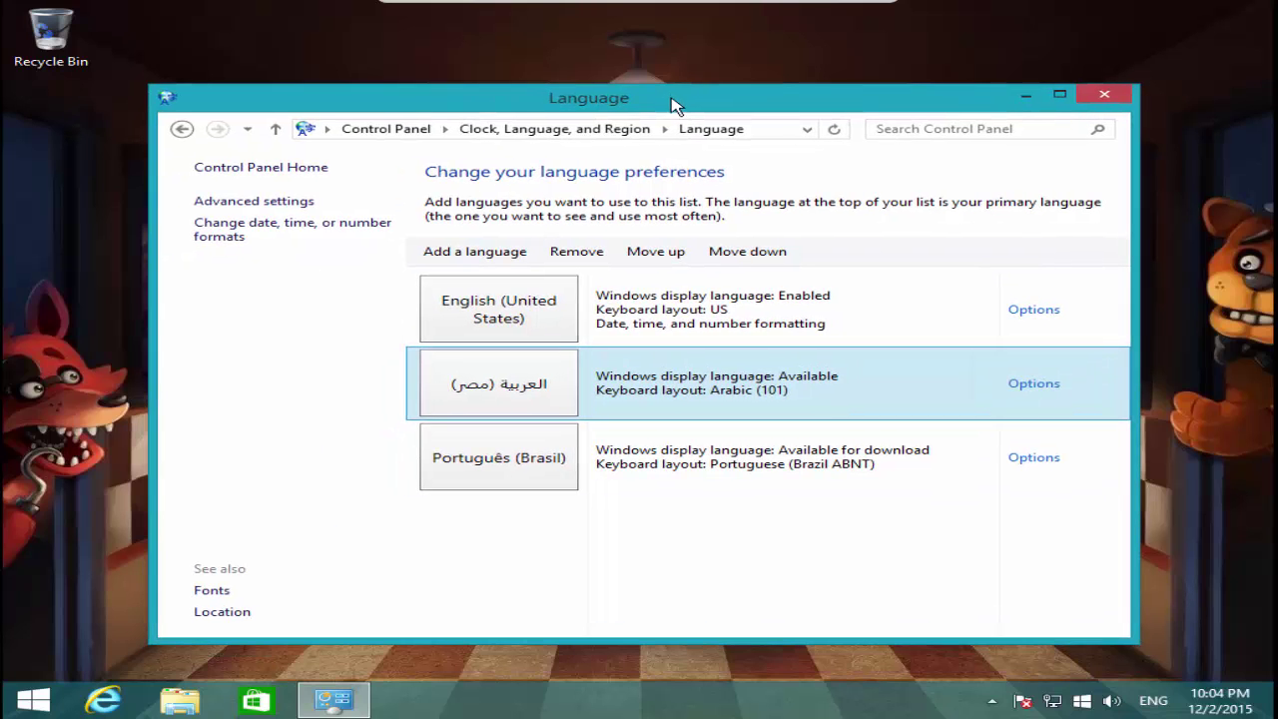
left_click(1032, 396)
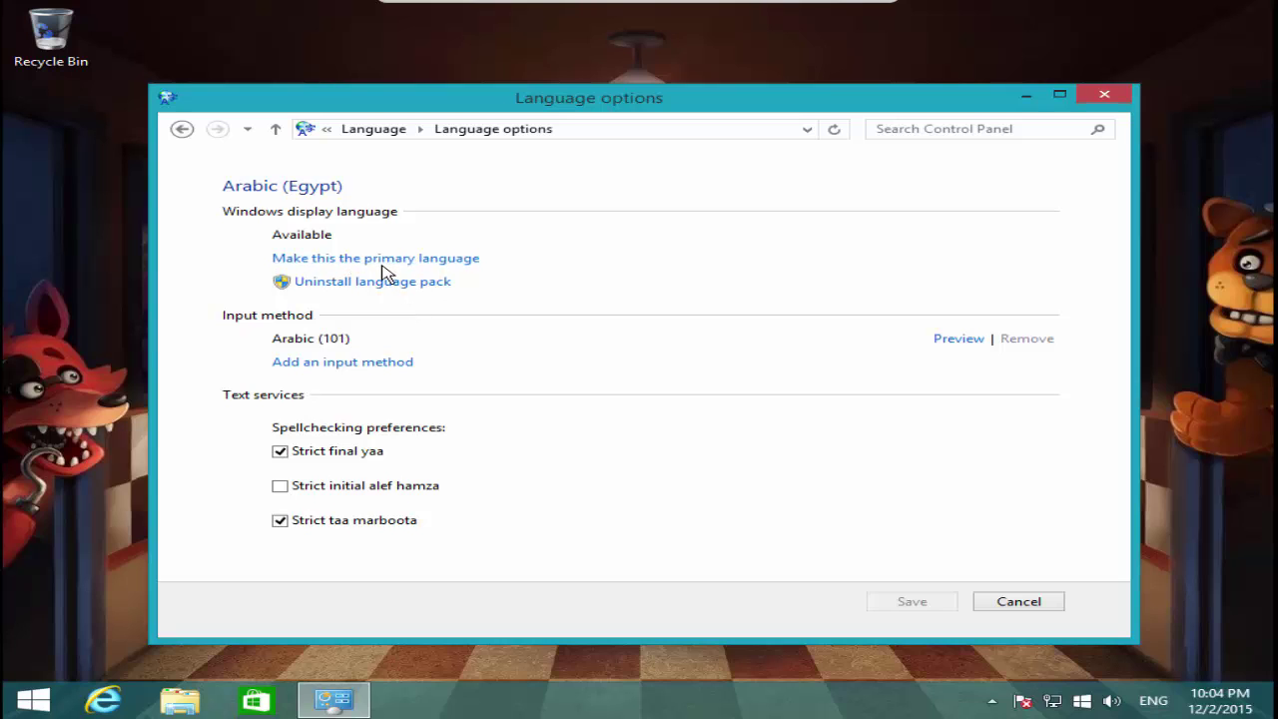
left_click(465, 261)
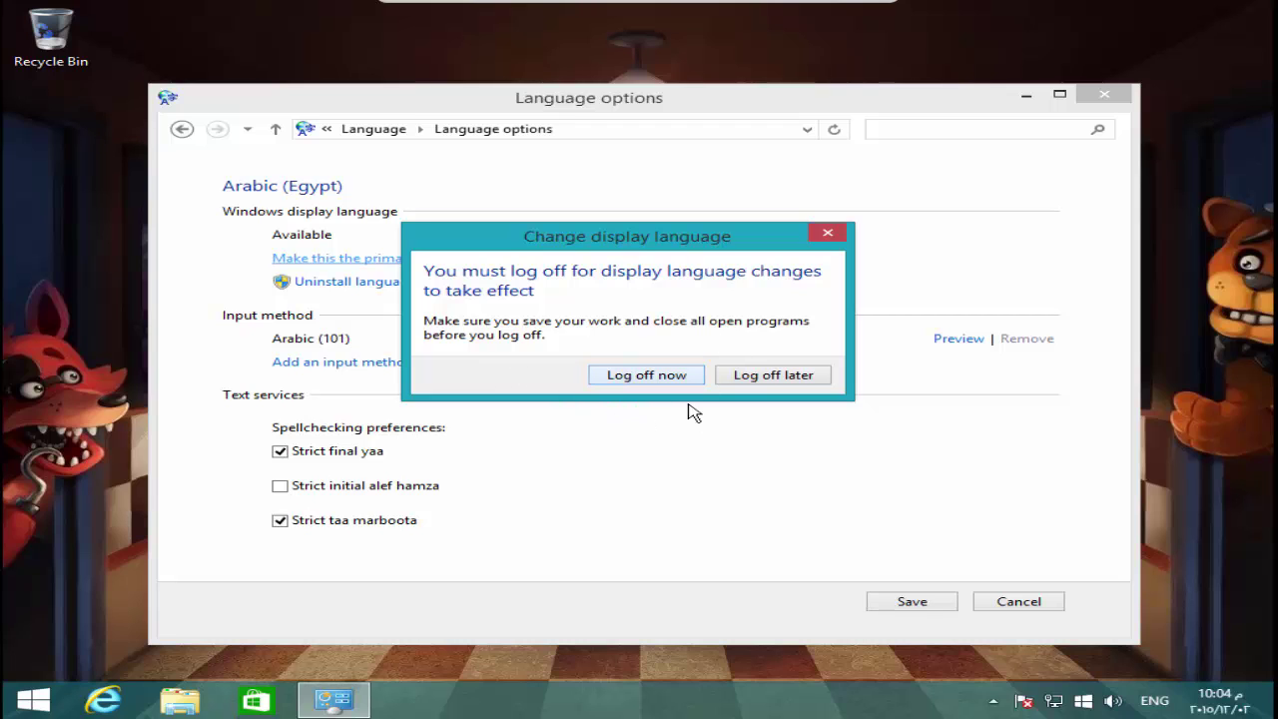
left_click(619, 378)
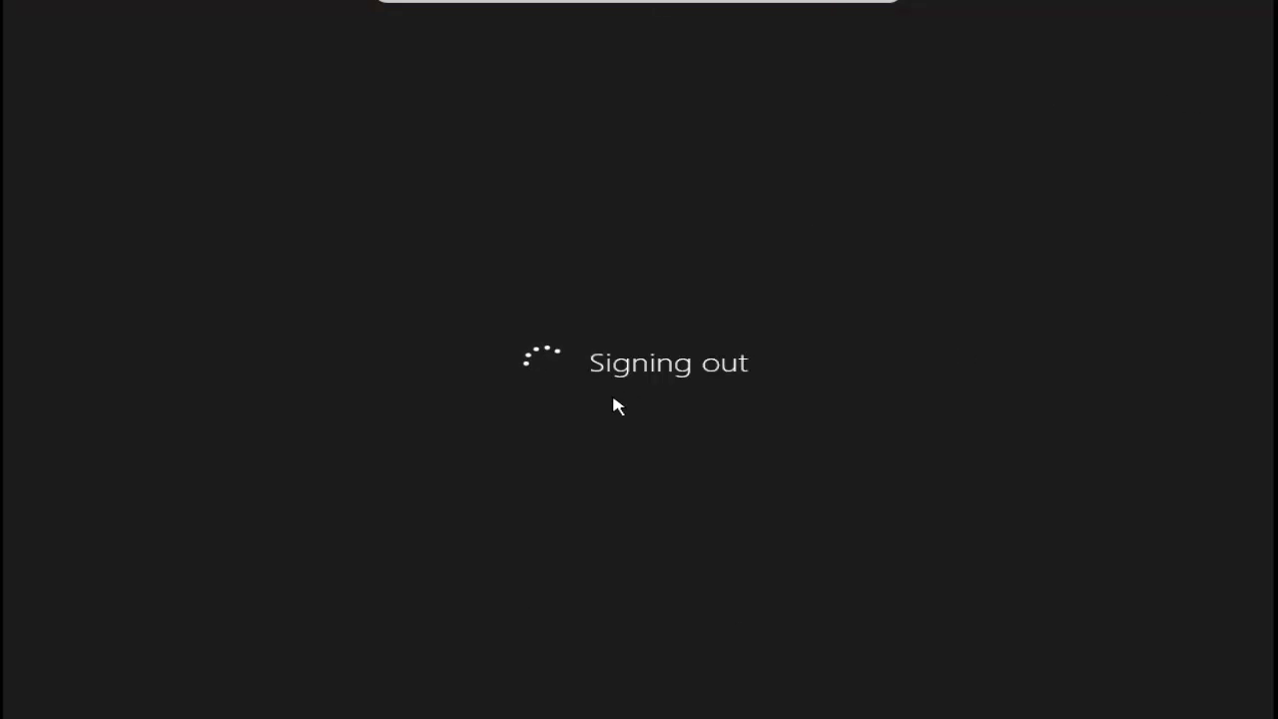
Switch the keyboard to English on the sign-in screen and sign back in with the account password
mouse_move(818, 12)
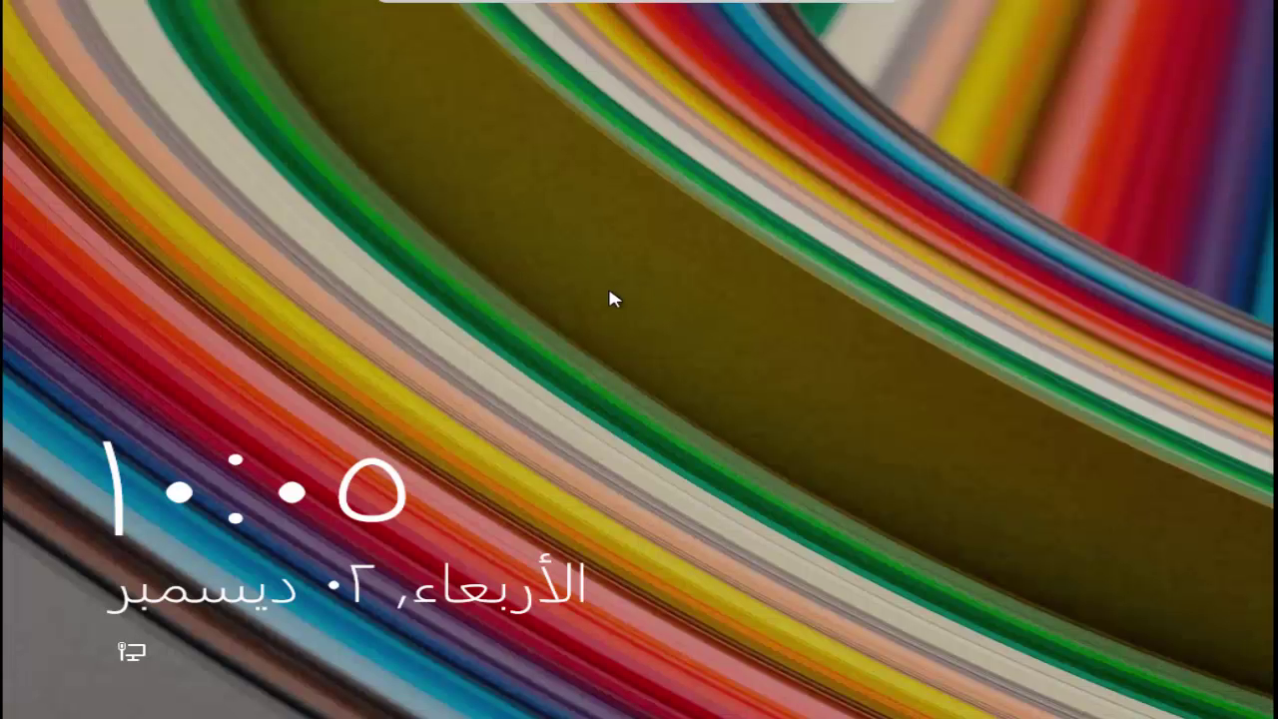
left_click(436, 409)
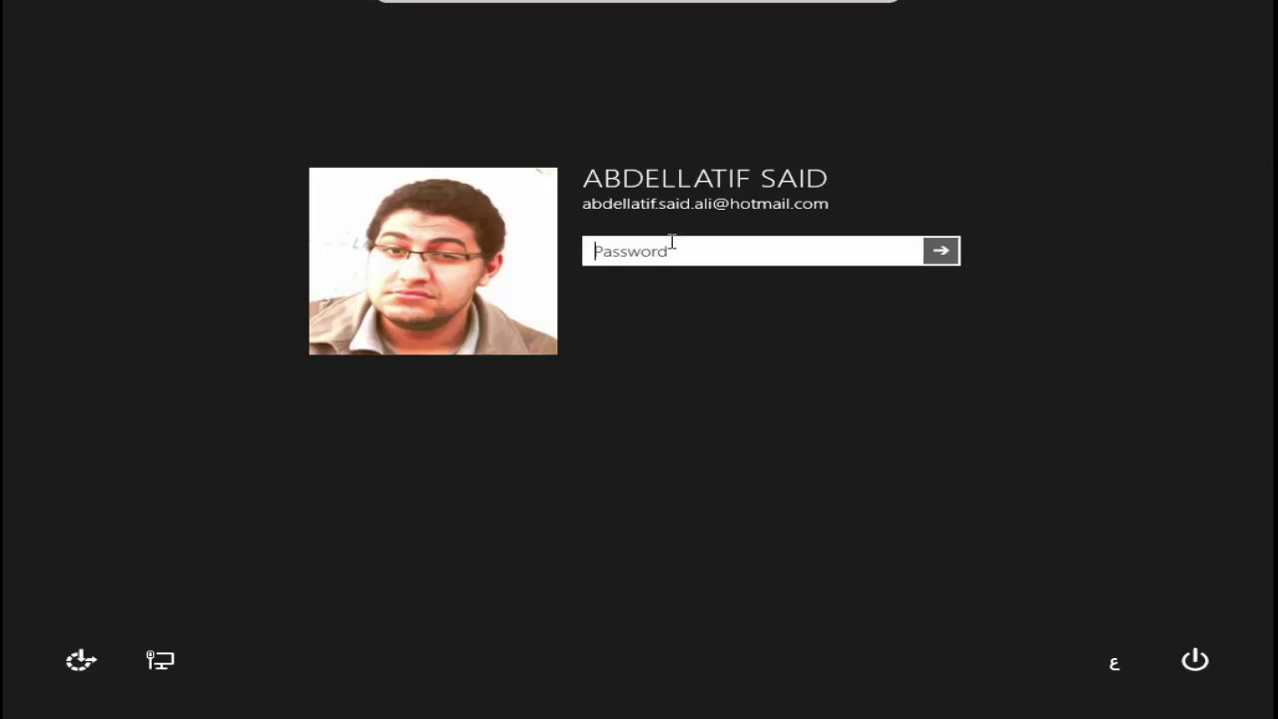
type("•••")
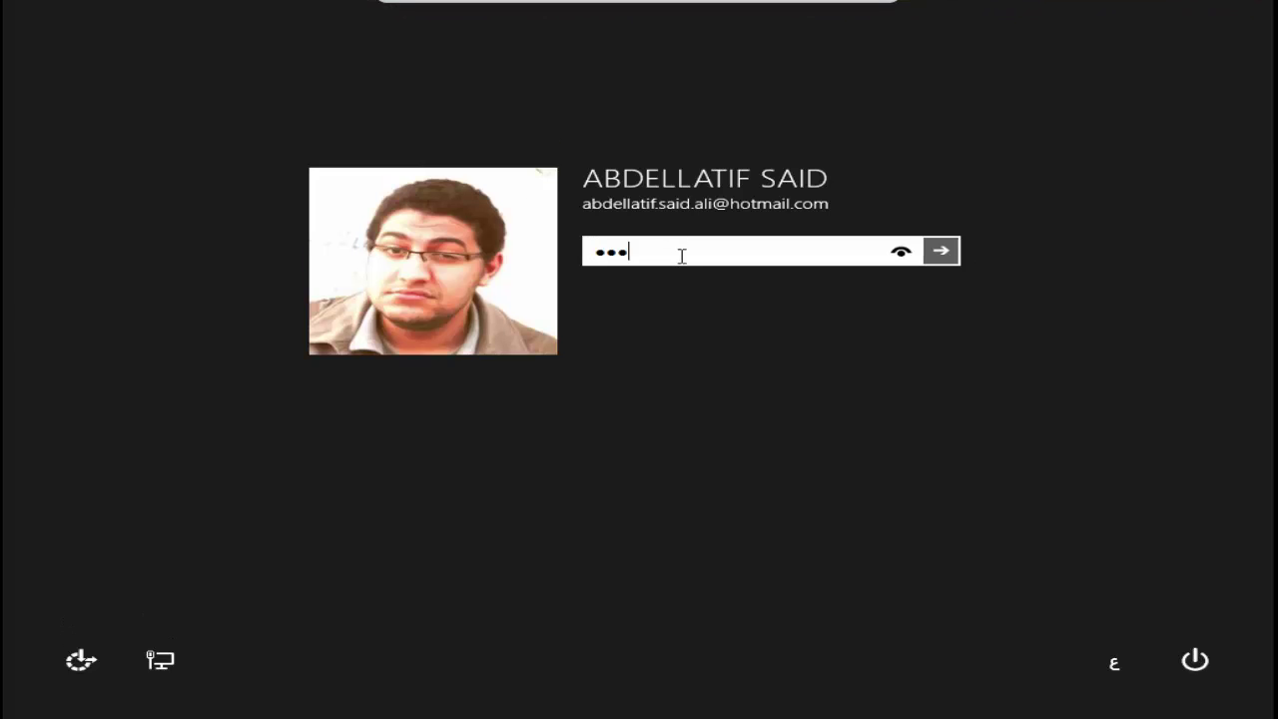
key("BackSpace")
key("BackSpace")
key("alt+shift")
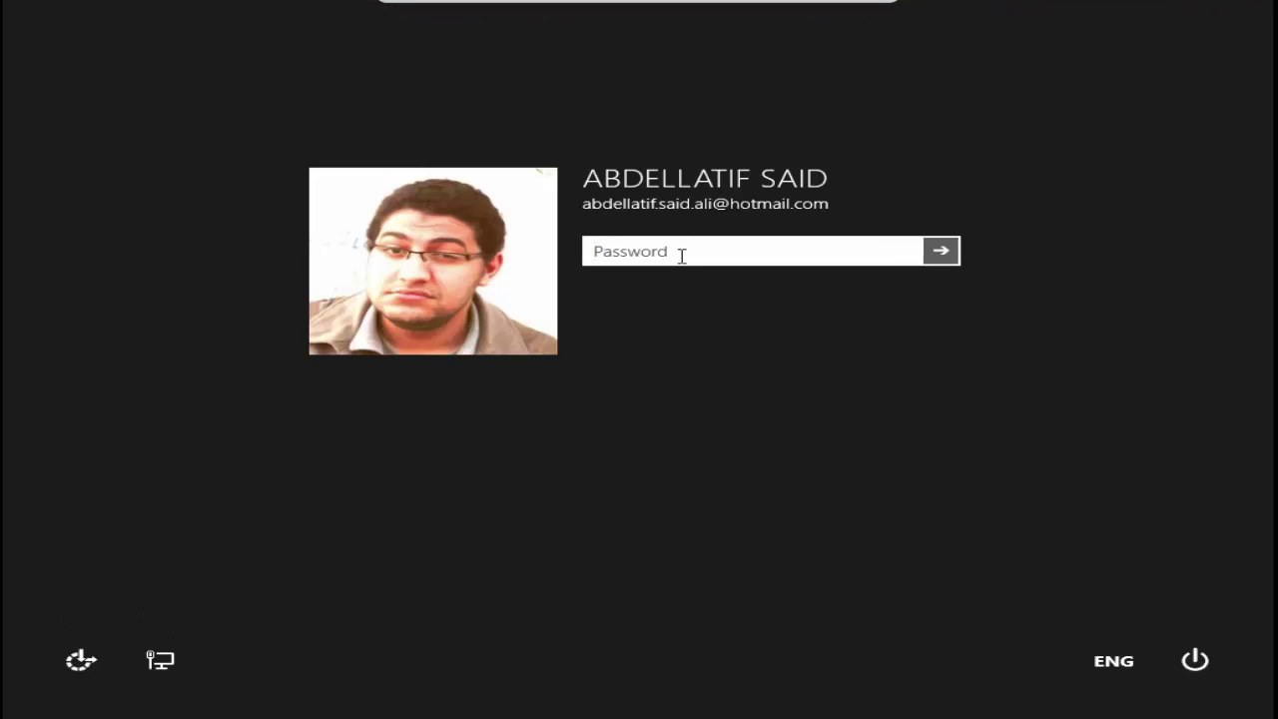
type("••••")
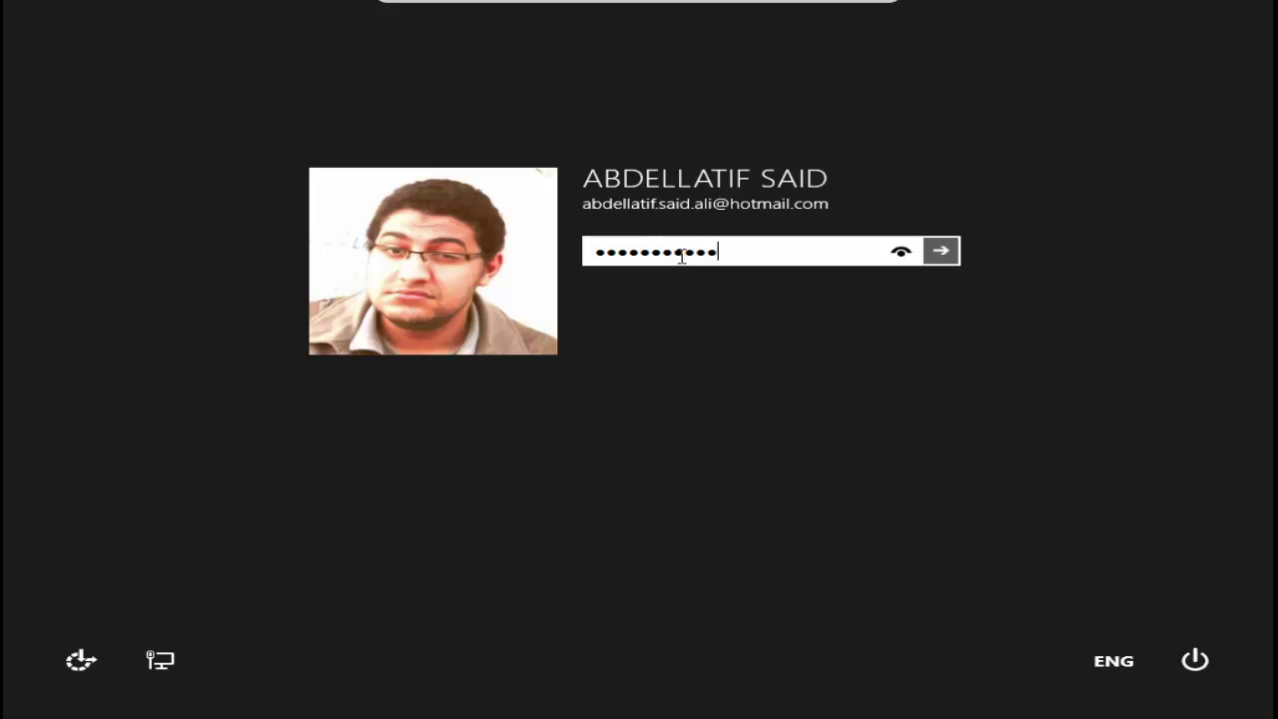
type("••••••••")
key("Return")
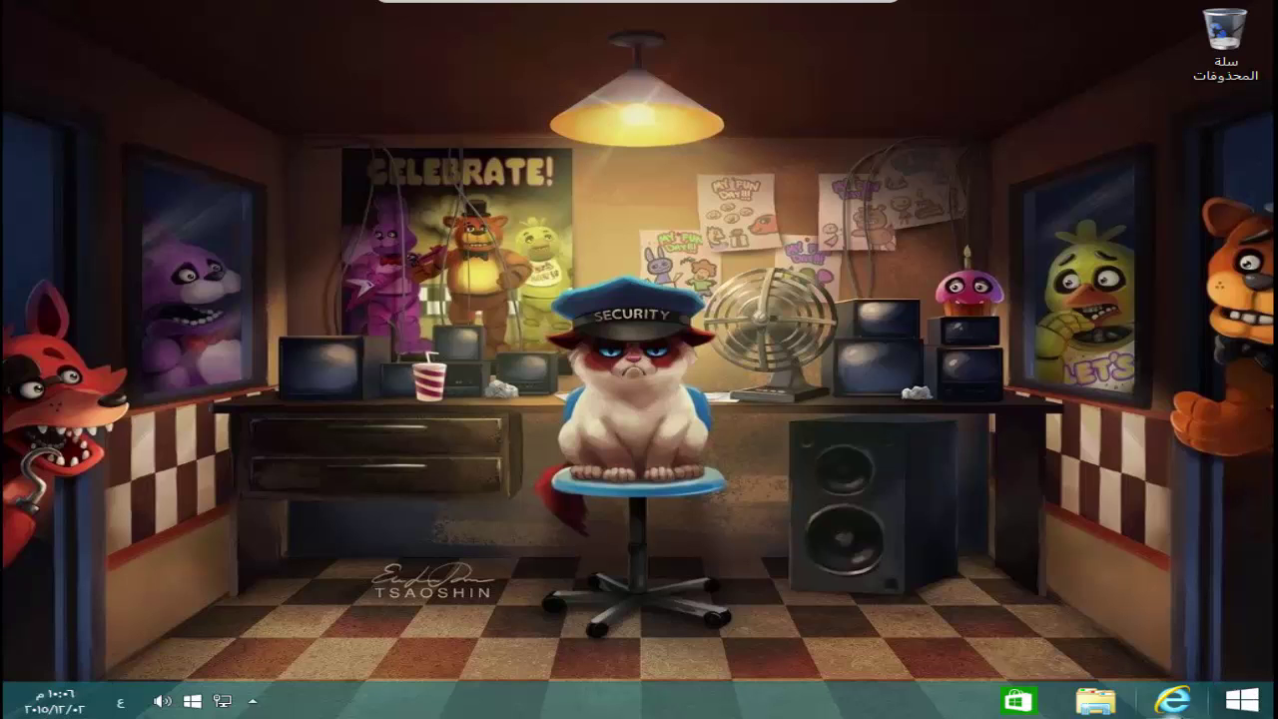
Check the display language on the desktop and the Start screen, and return to the desktop
left_click(1236, 80)
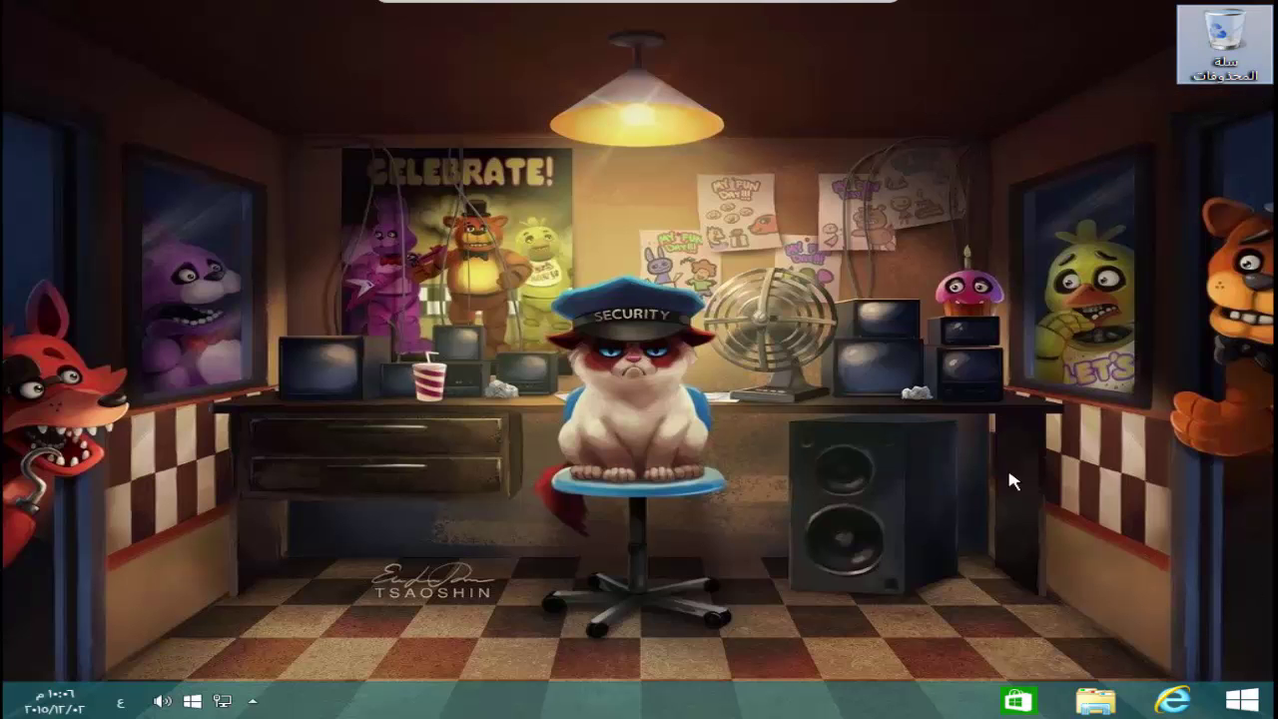
left_click(1259, 706)
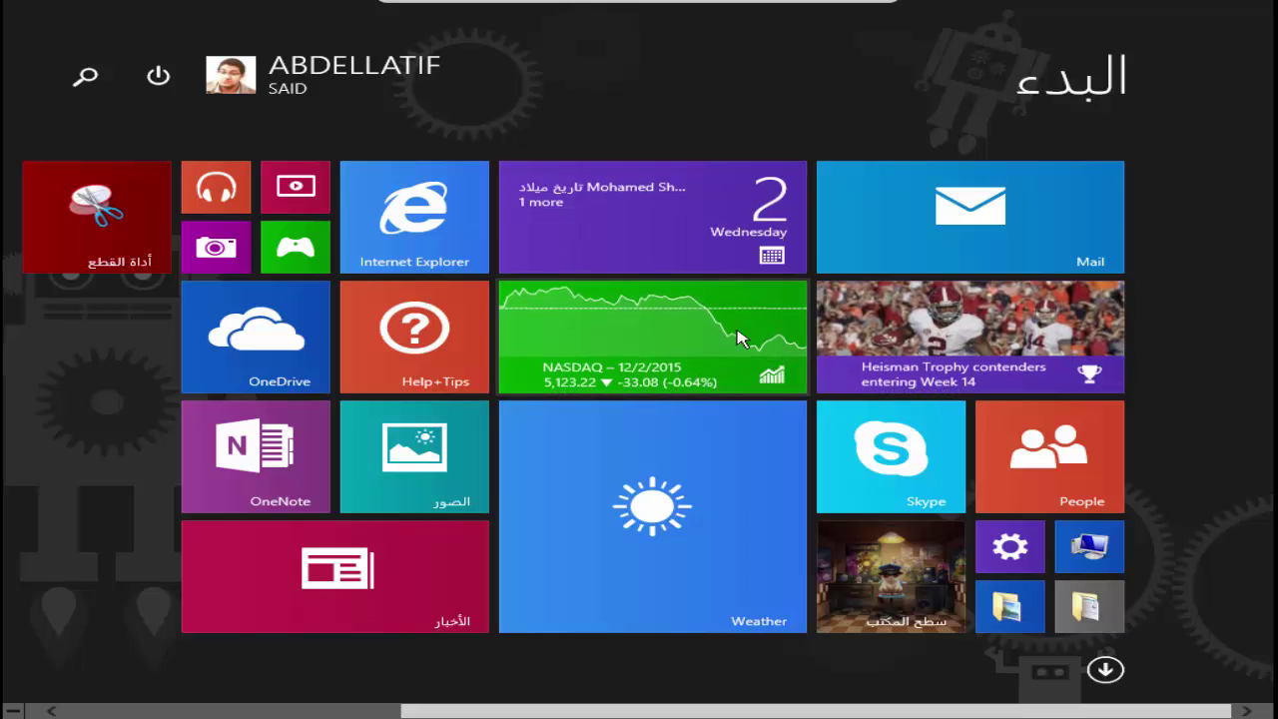
left_click(839, 539)
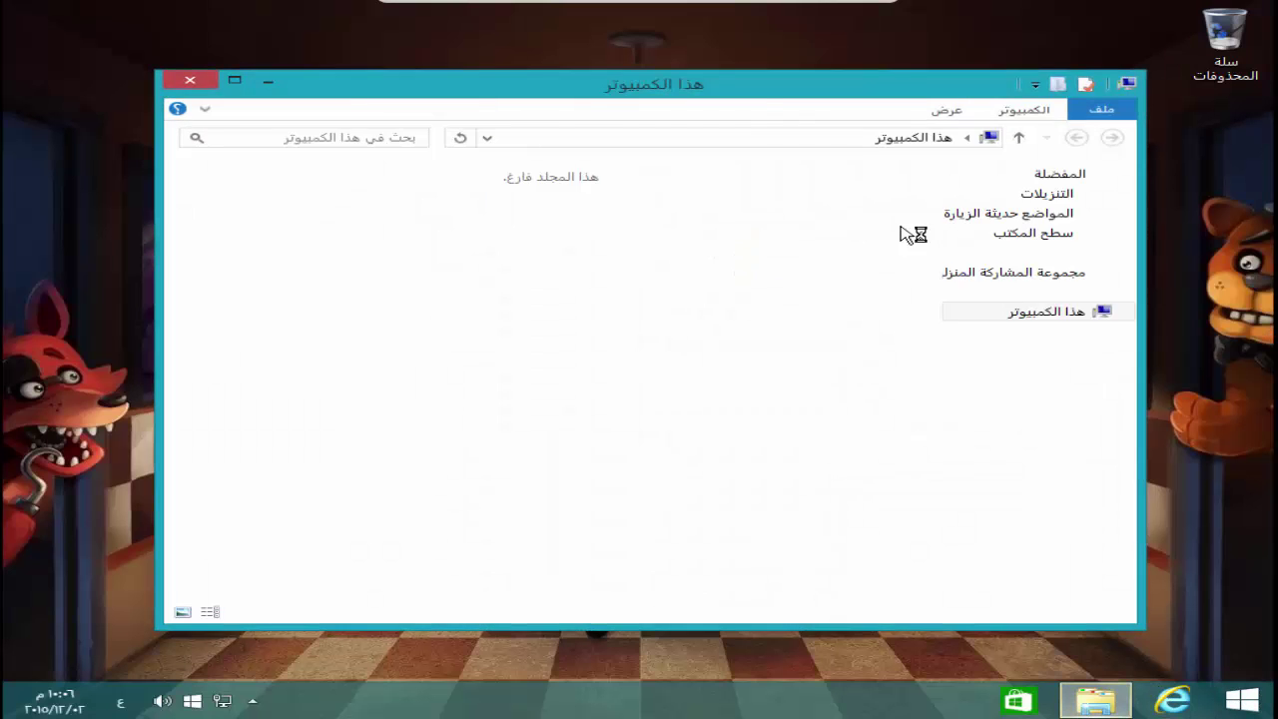
Open Control Panel from the This PC window and maximize it
left_click(1013, 114)
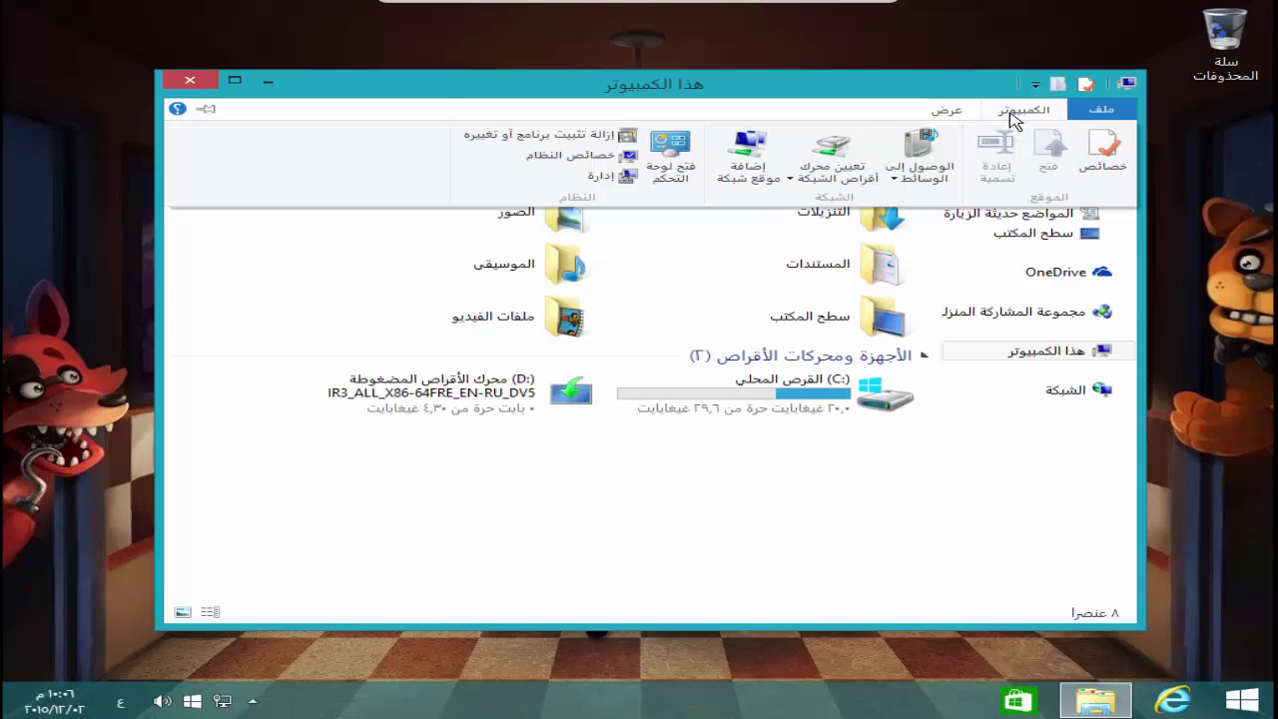
left_click(674, 145)
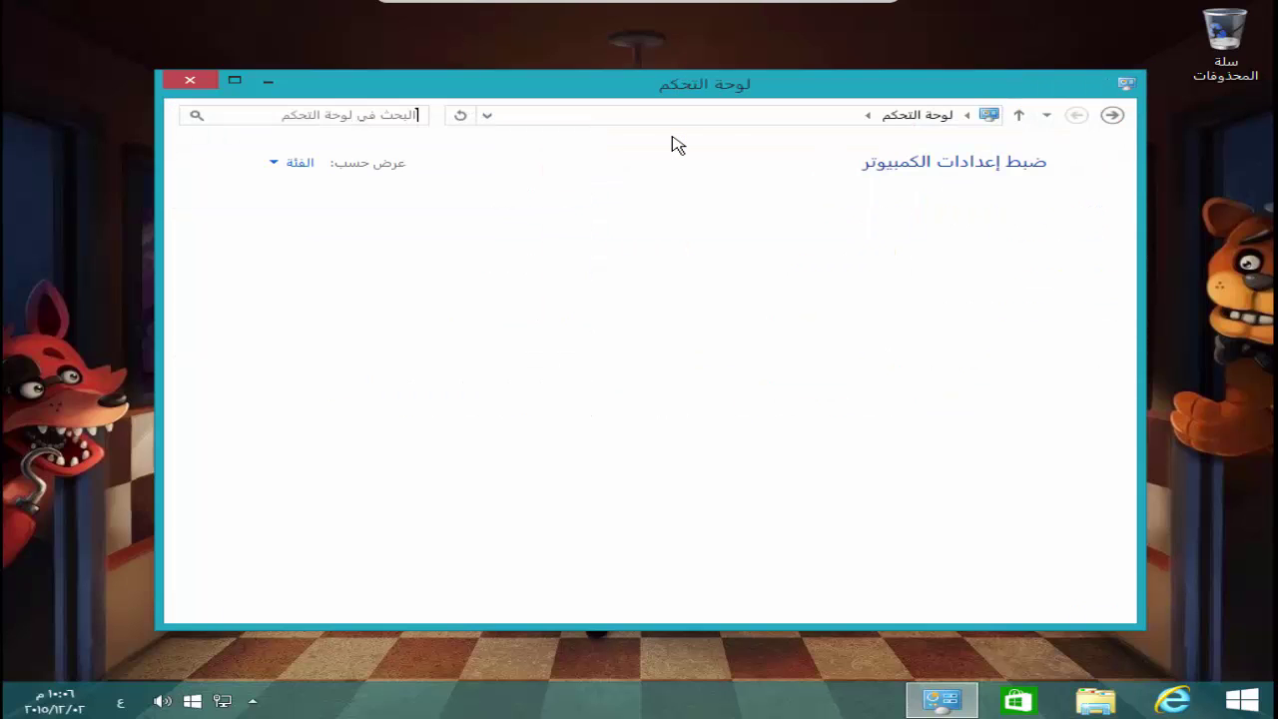
double_click(772, 97)
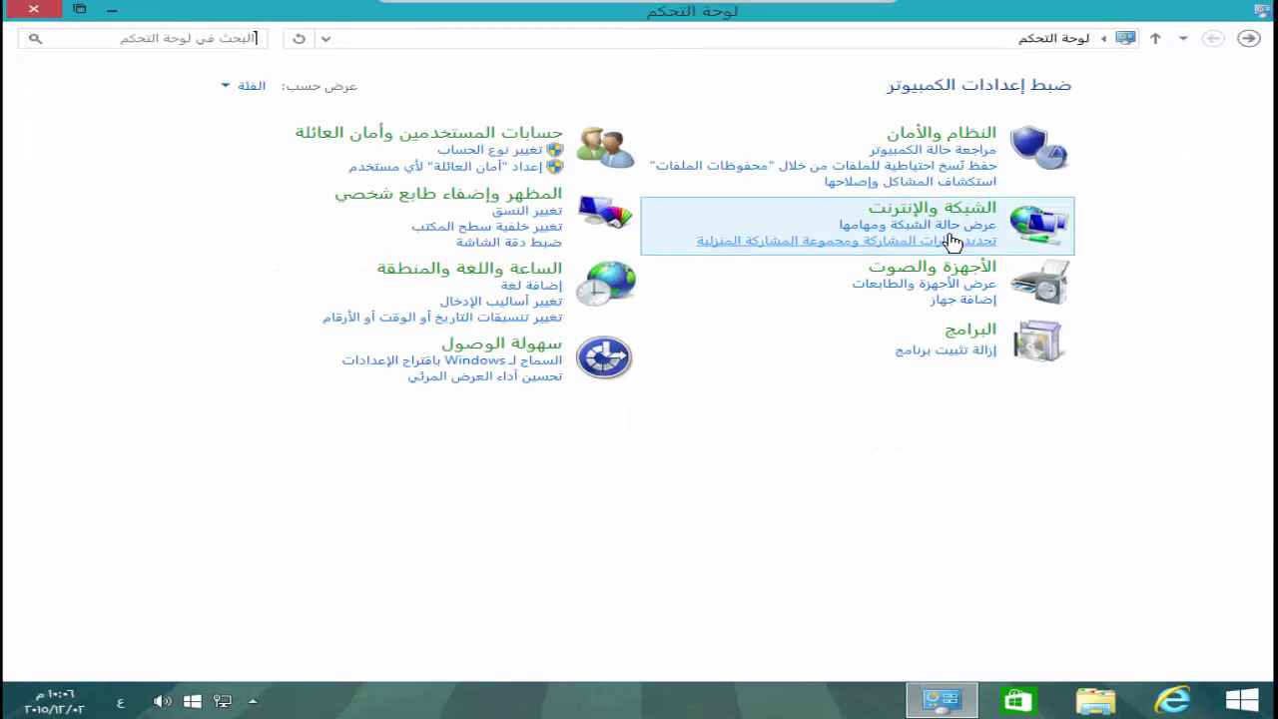
Examine the primary-language option for English (United States) in its language options, and close Control Panel
left_click(506, 276)
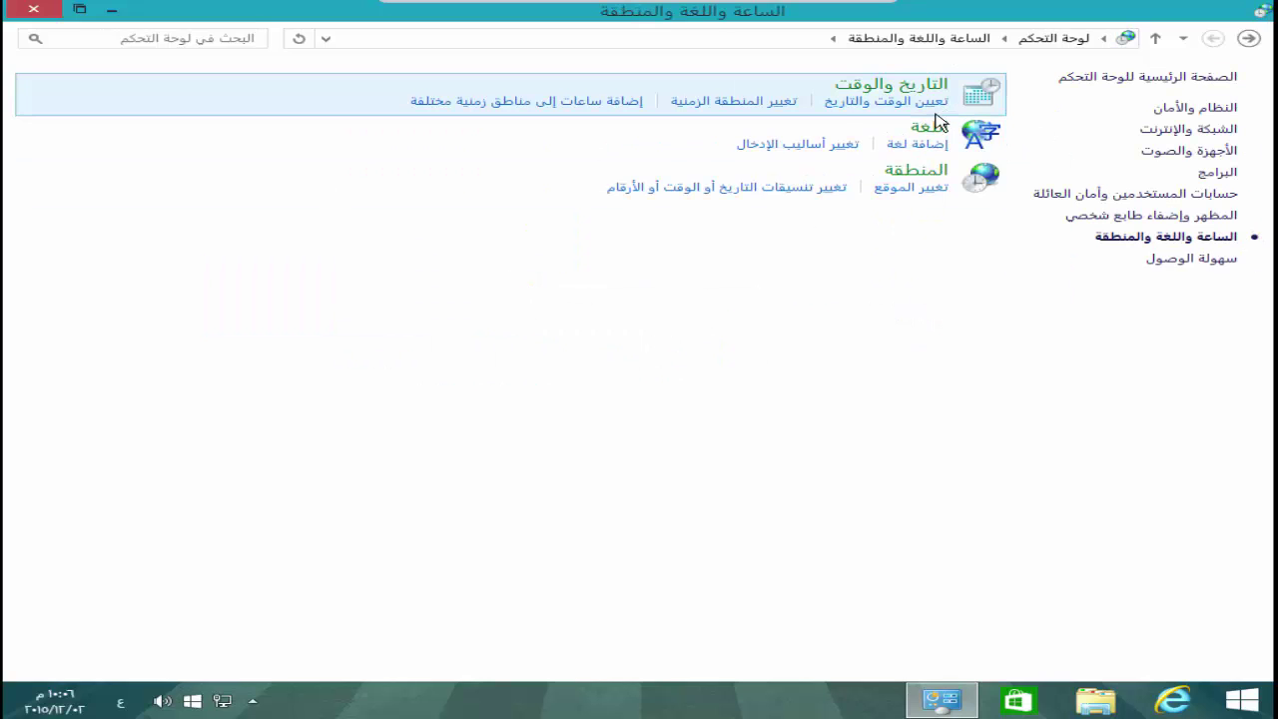
left_click(933, 126)
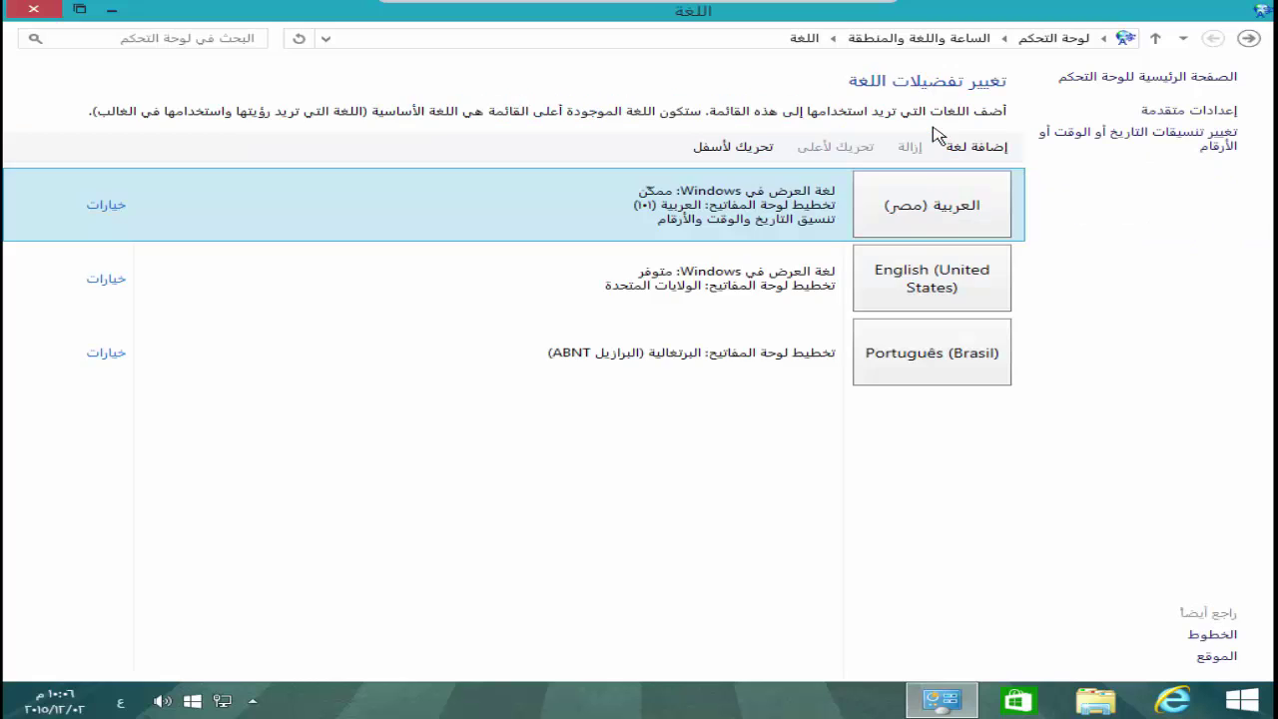
left_click(949, 281)
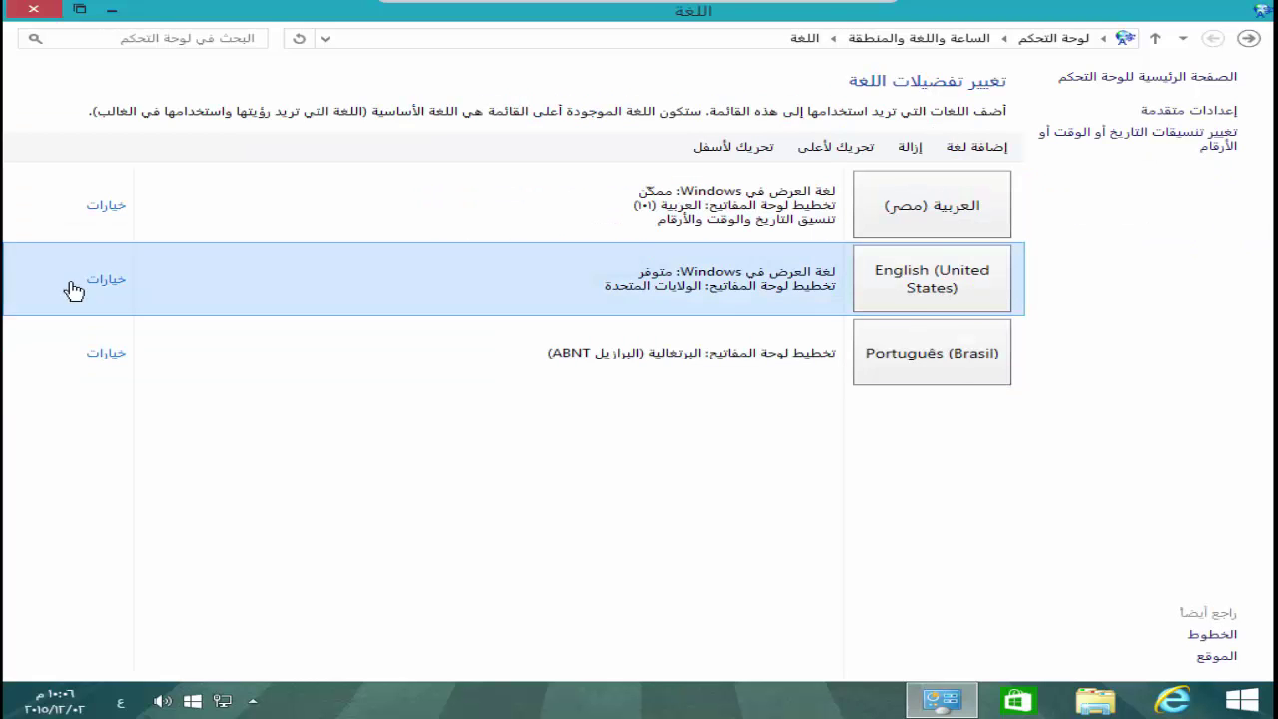
left_click(106, 281)
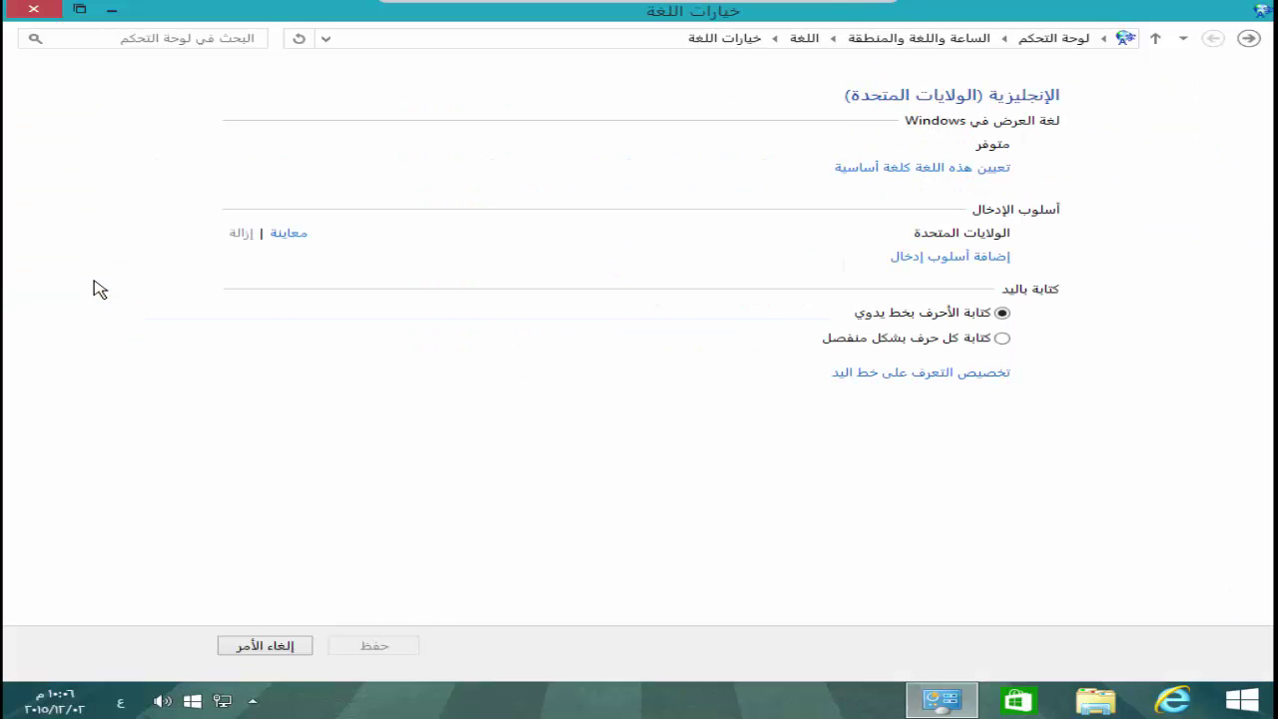
left_click(964, 168)
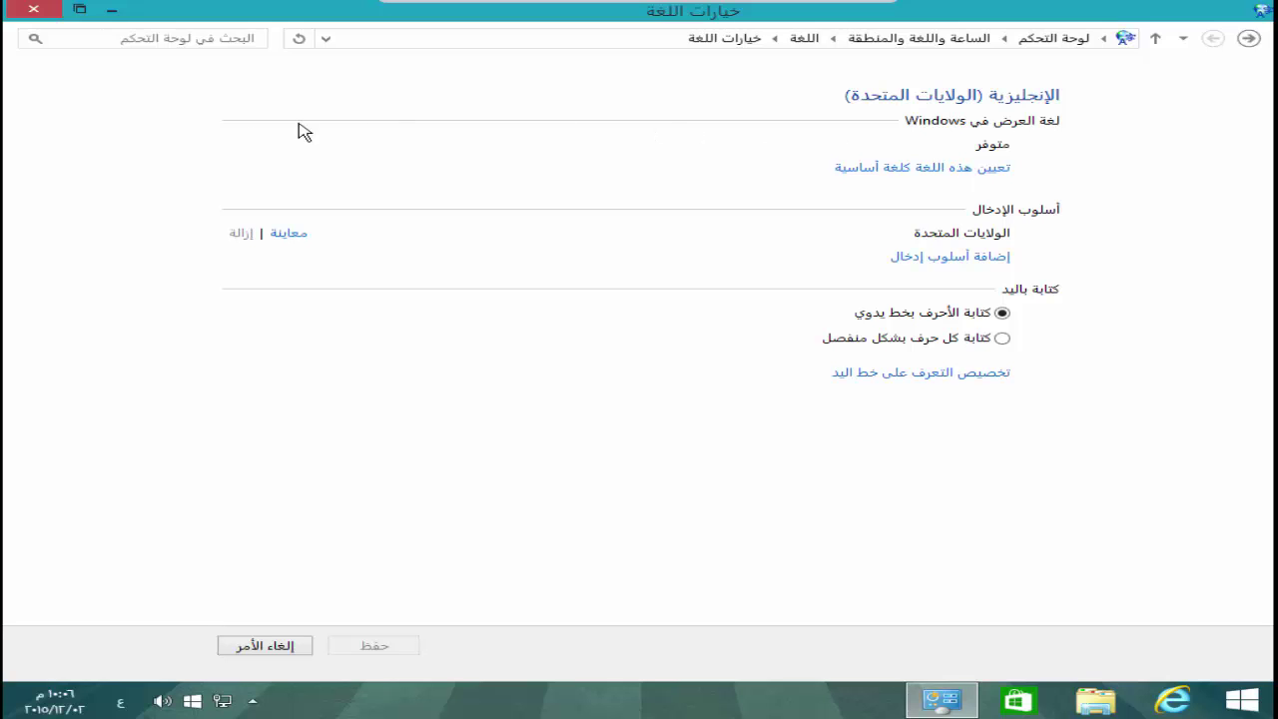
left_click(33, 12)
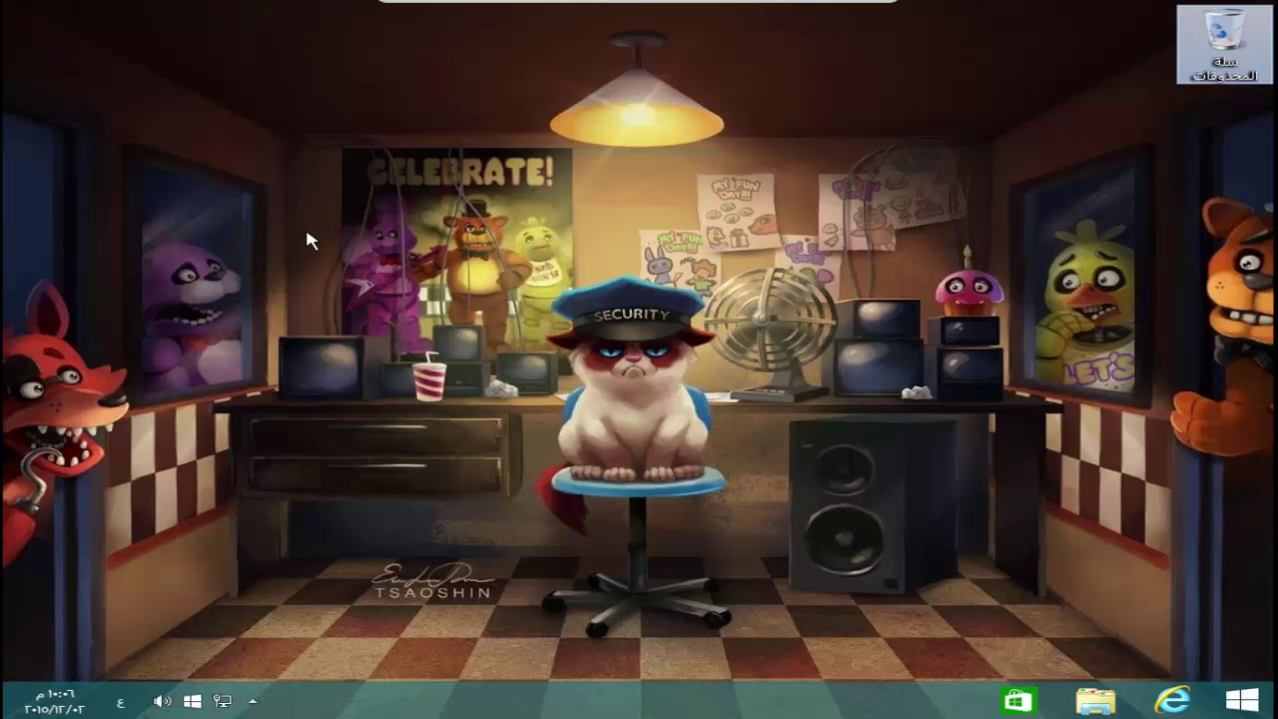